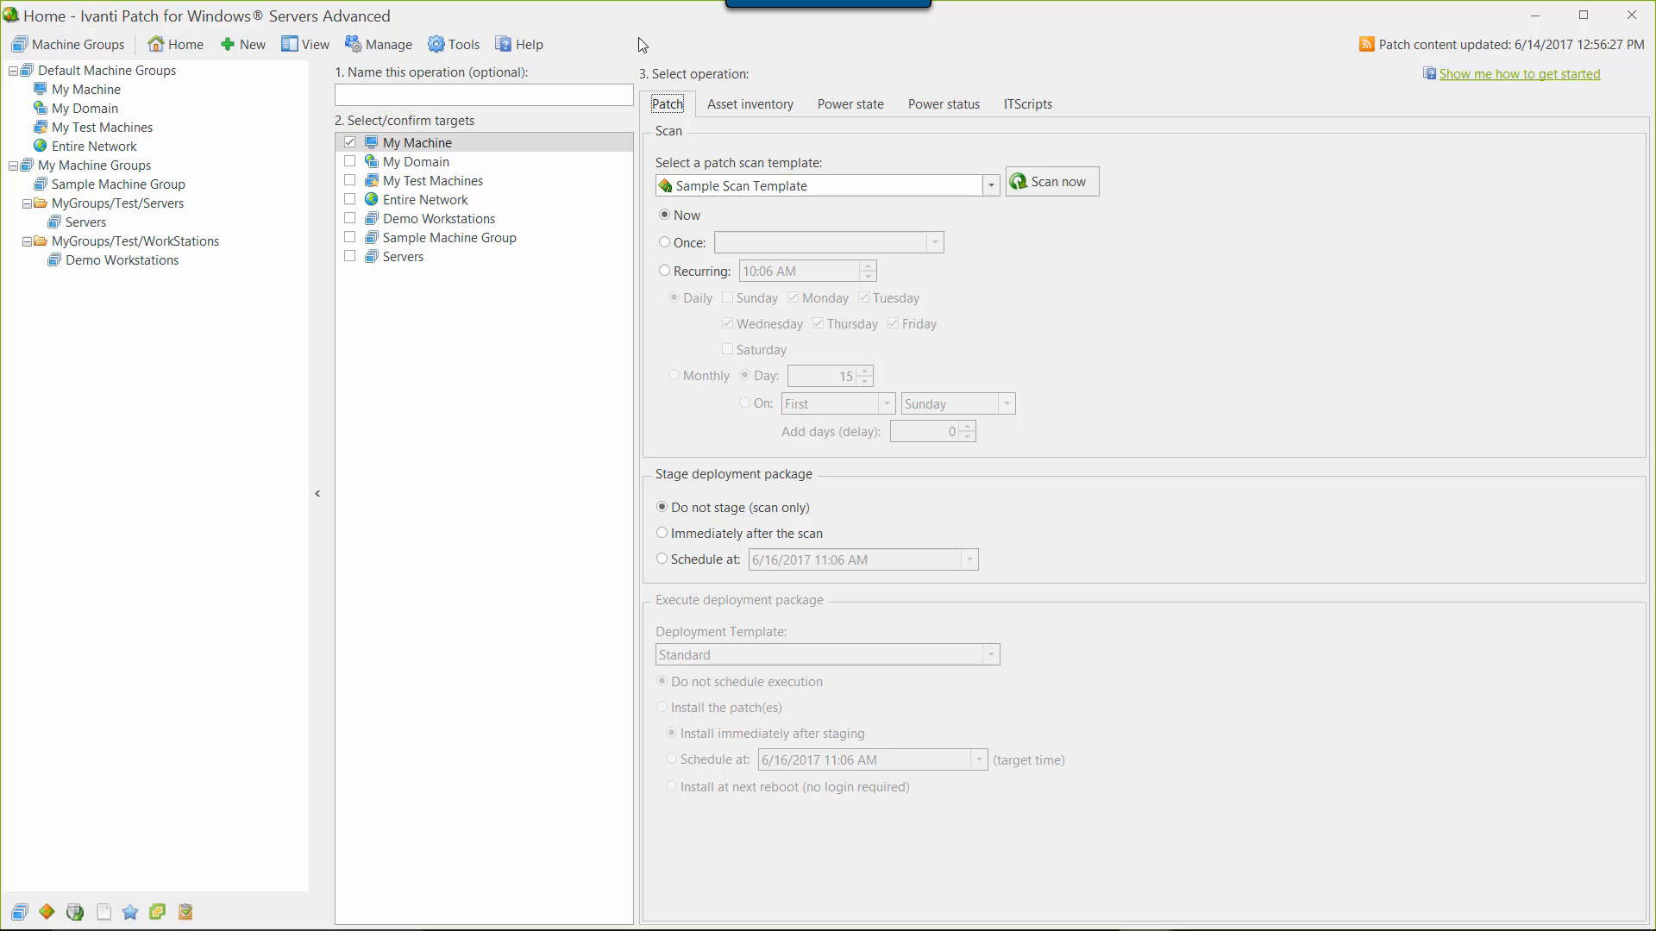
Switch the program view to the machines and patches view.
click(306, 45)
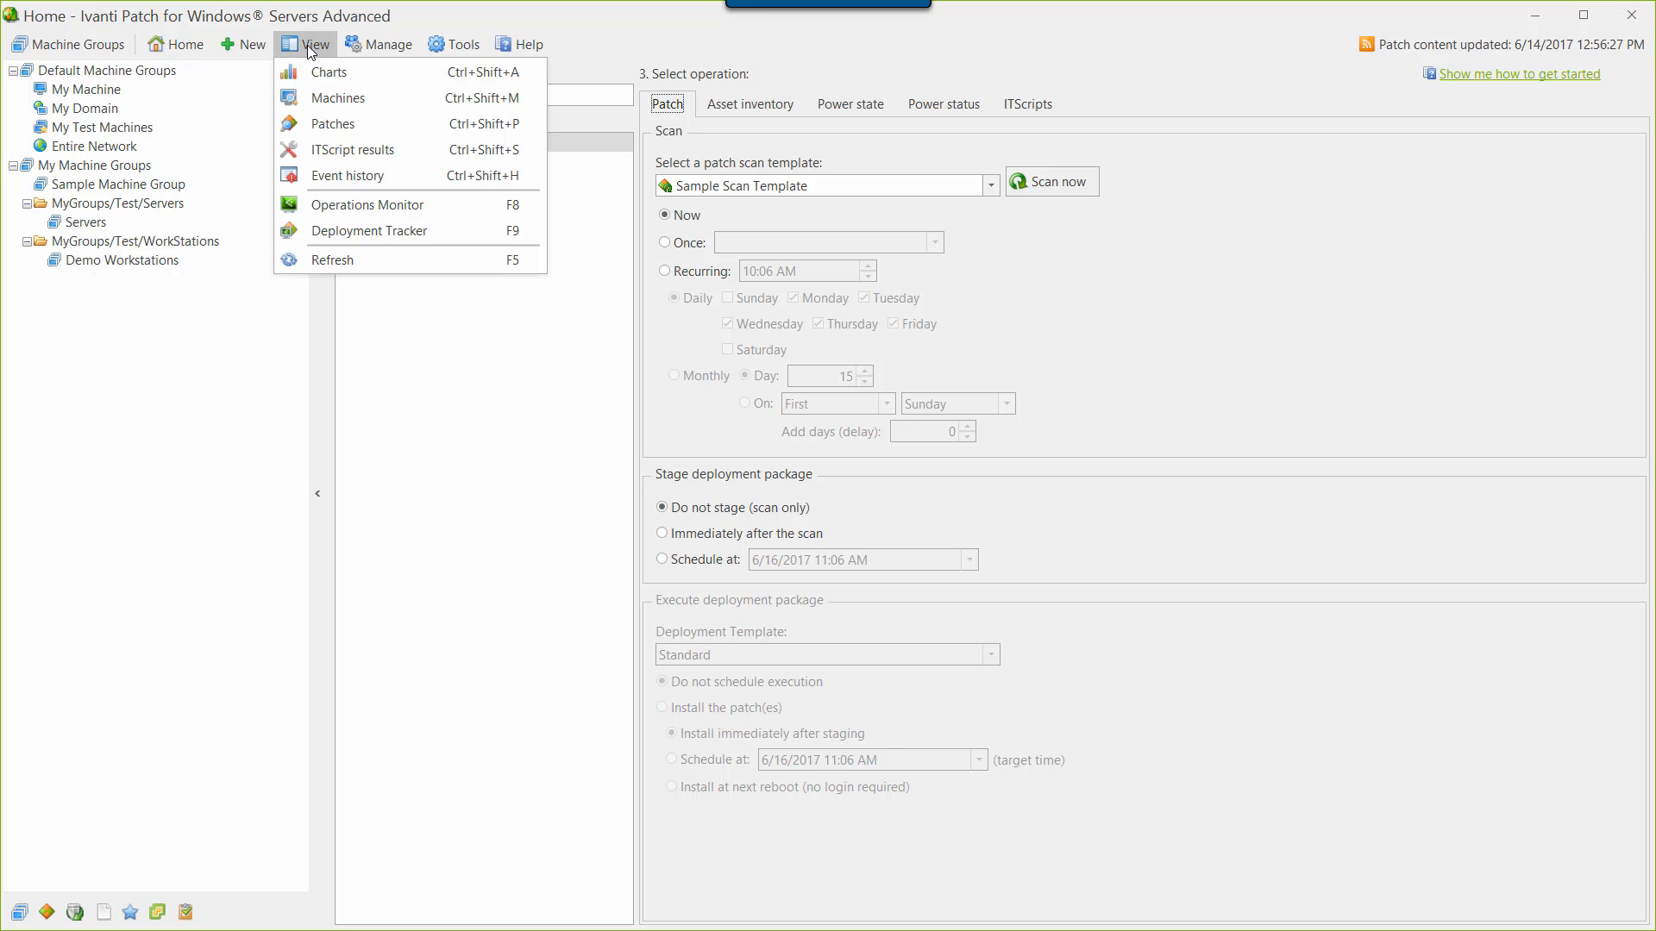
click(337, 97)
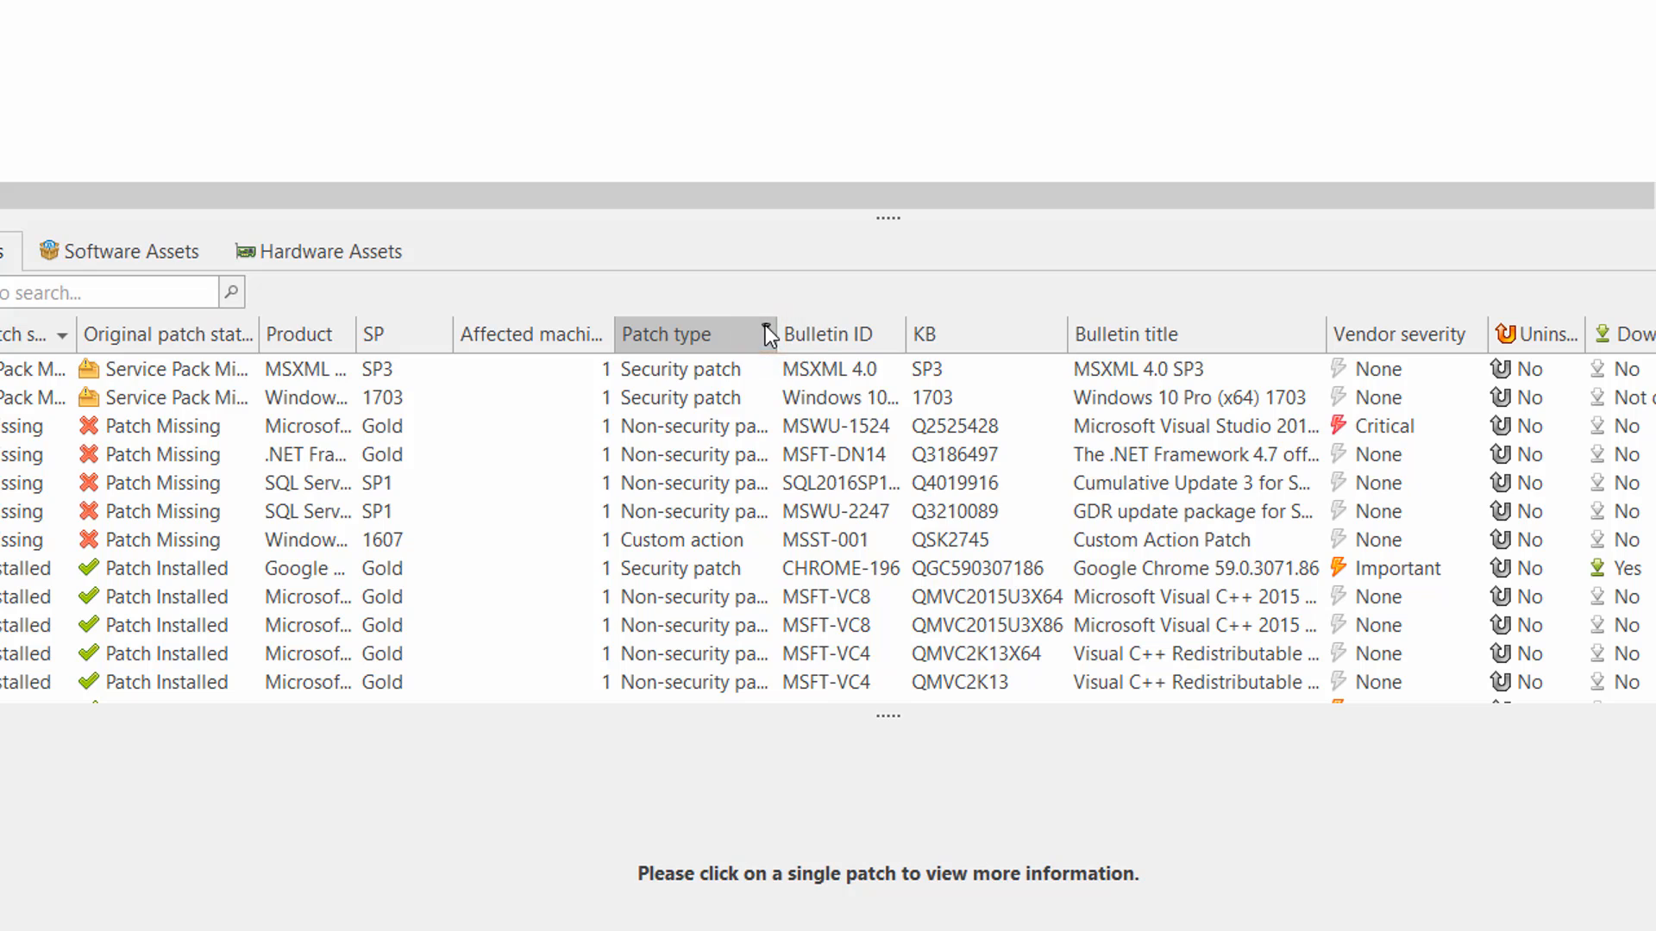
Filter the Patch type column to Security patch rows only.
click(767, 332)
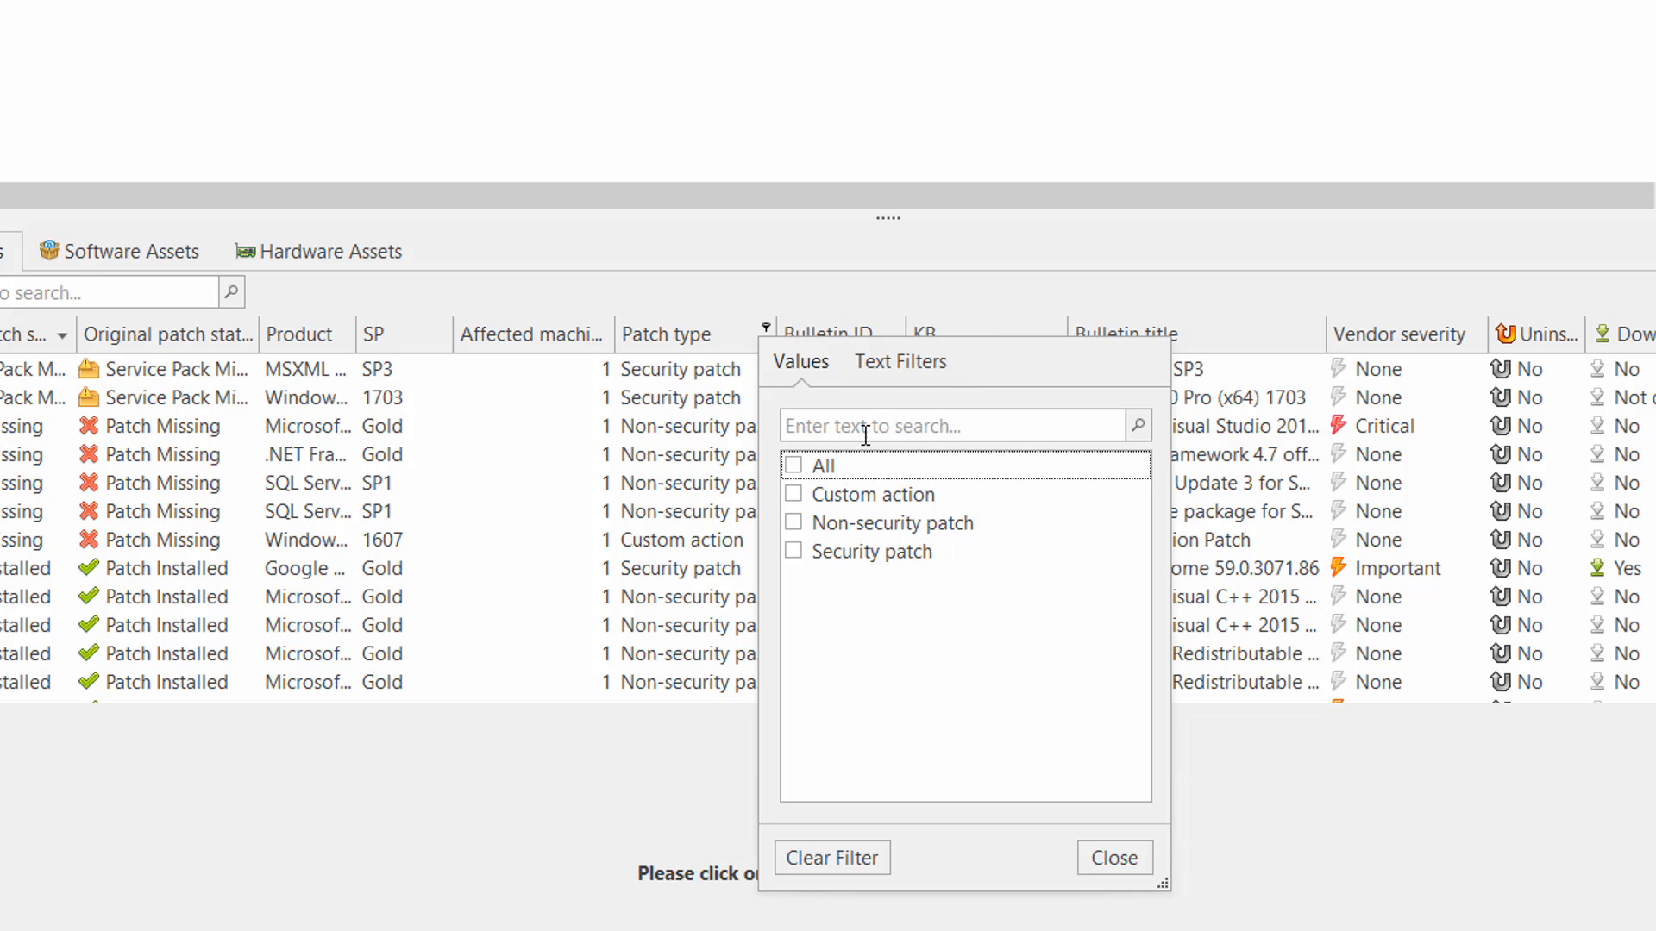
click(794, 553)
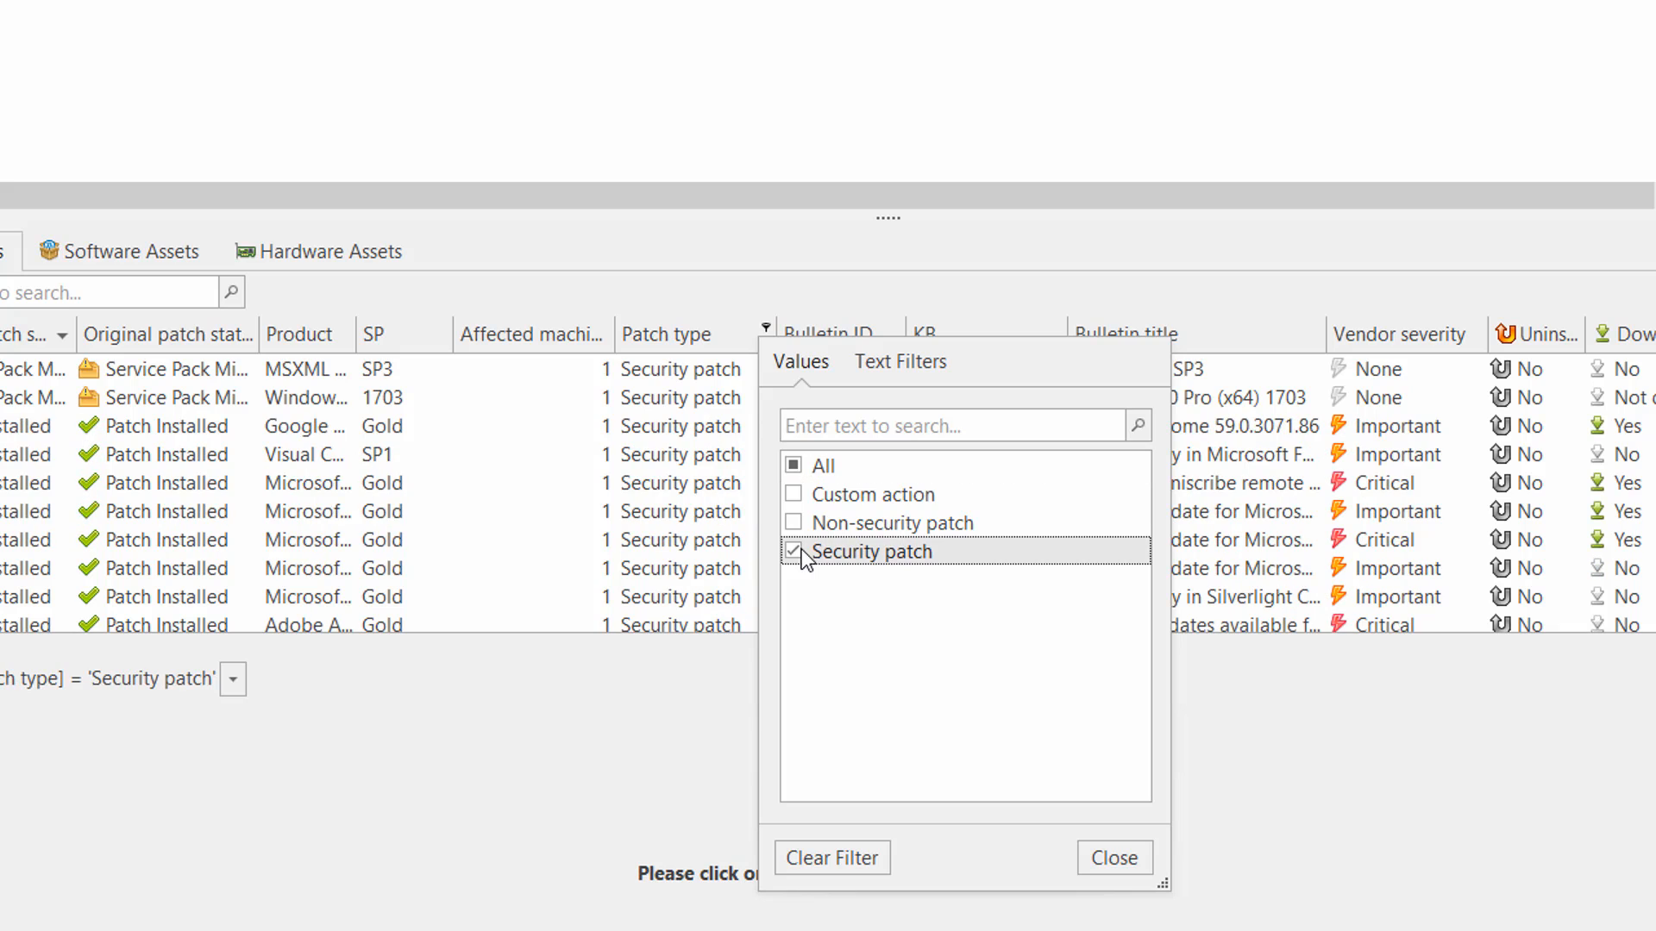
click(1098, 856)
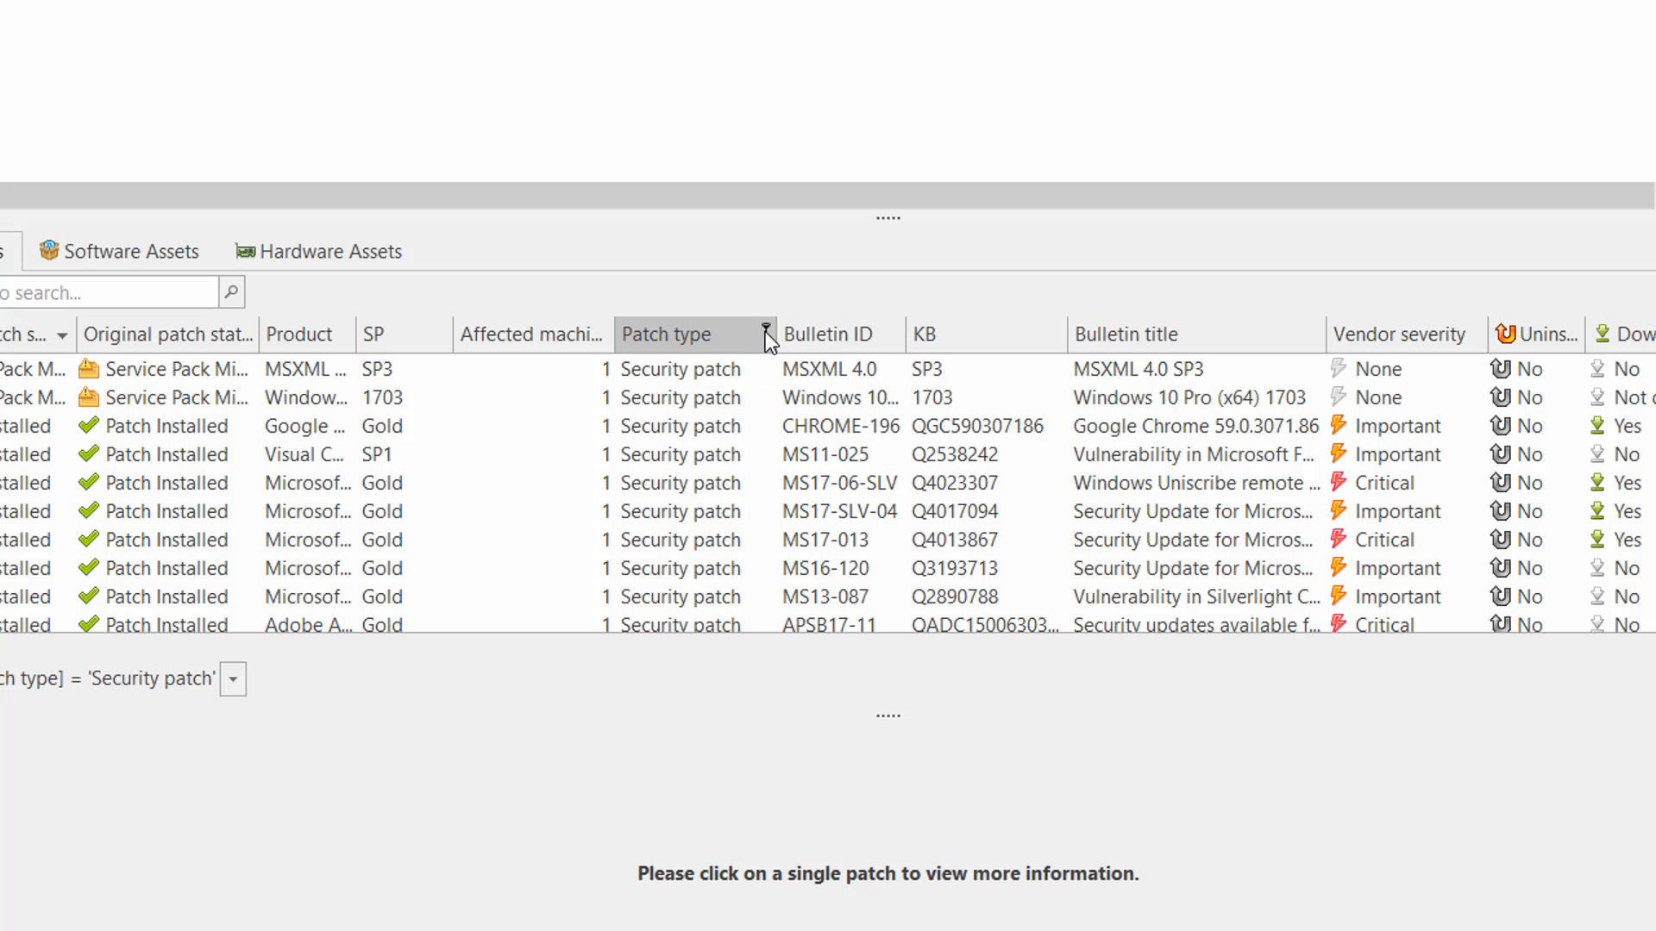
Extend the Patch type filter to also include Non-security patch rows.
click(764, 332)
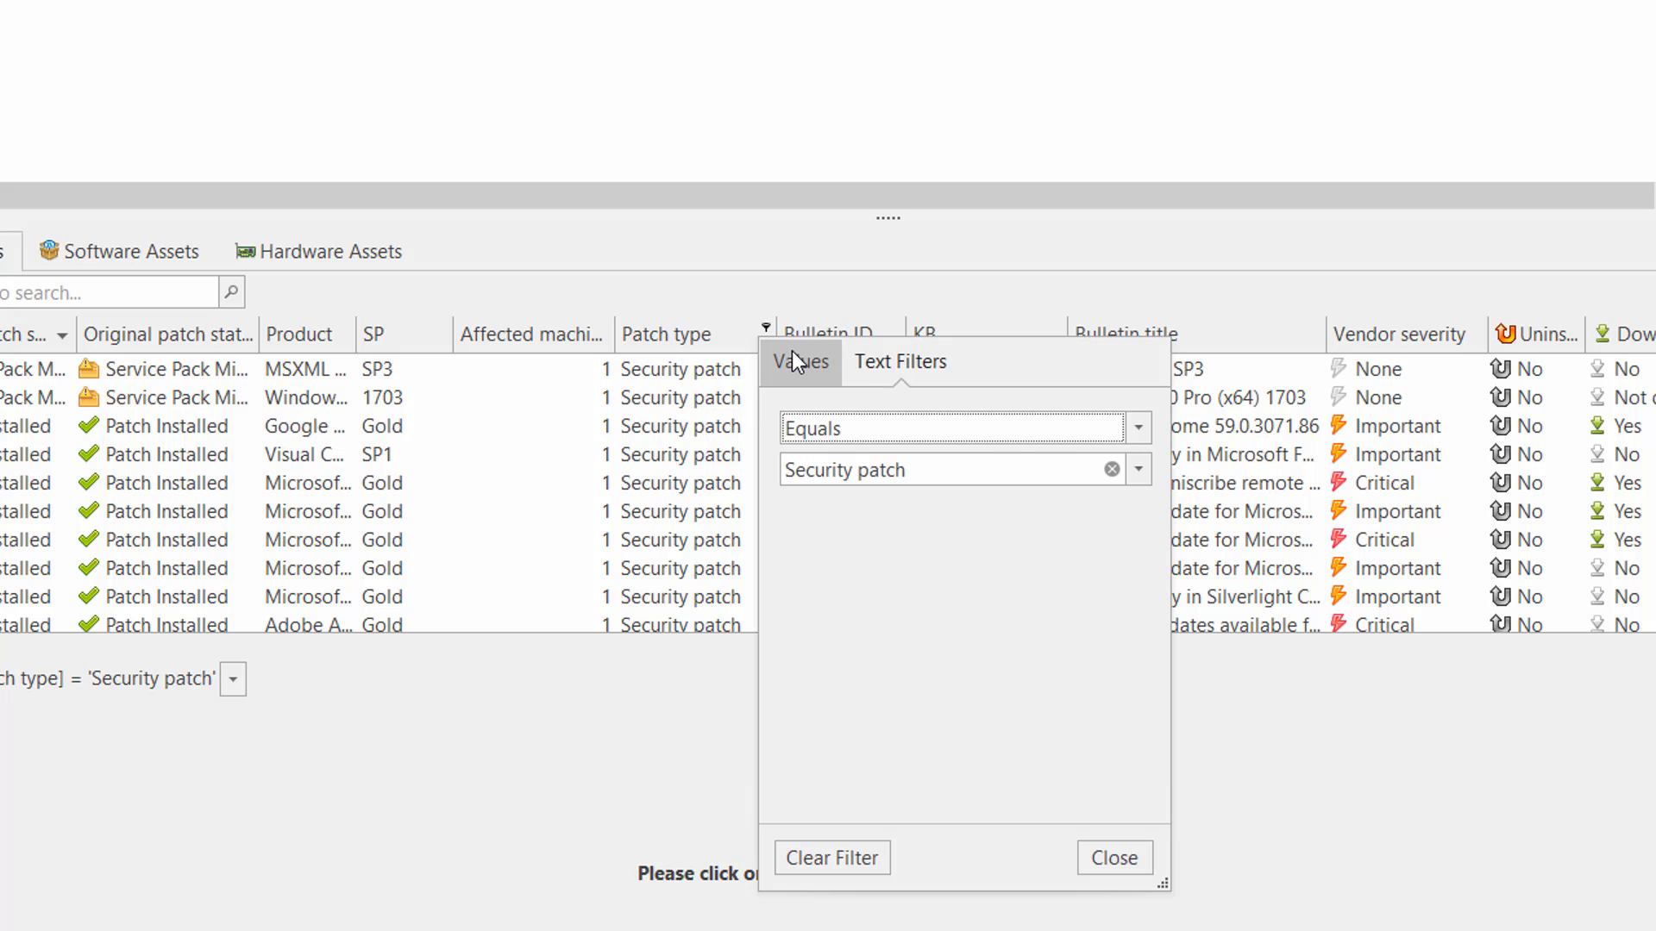
click(793, 360)
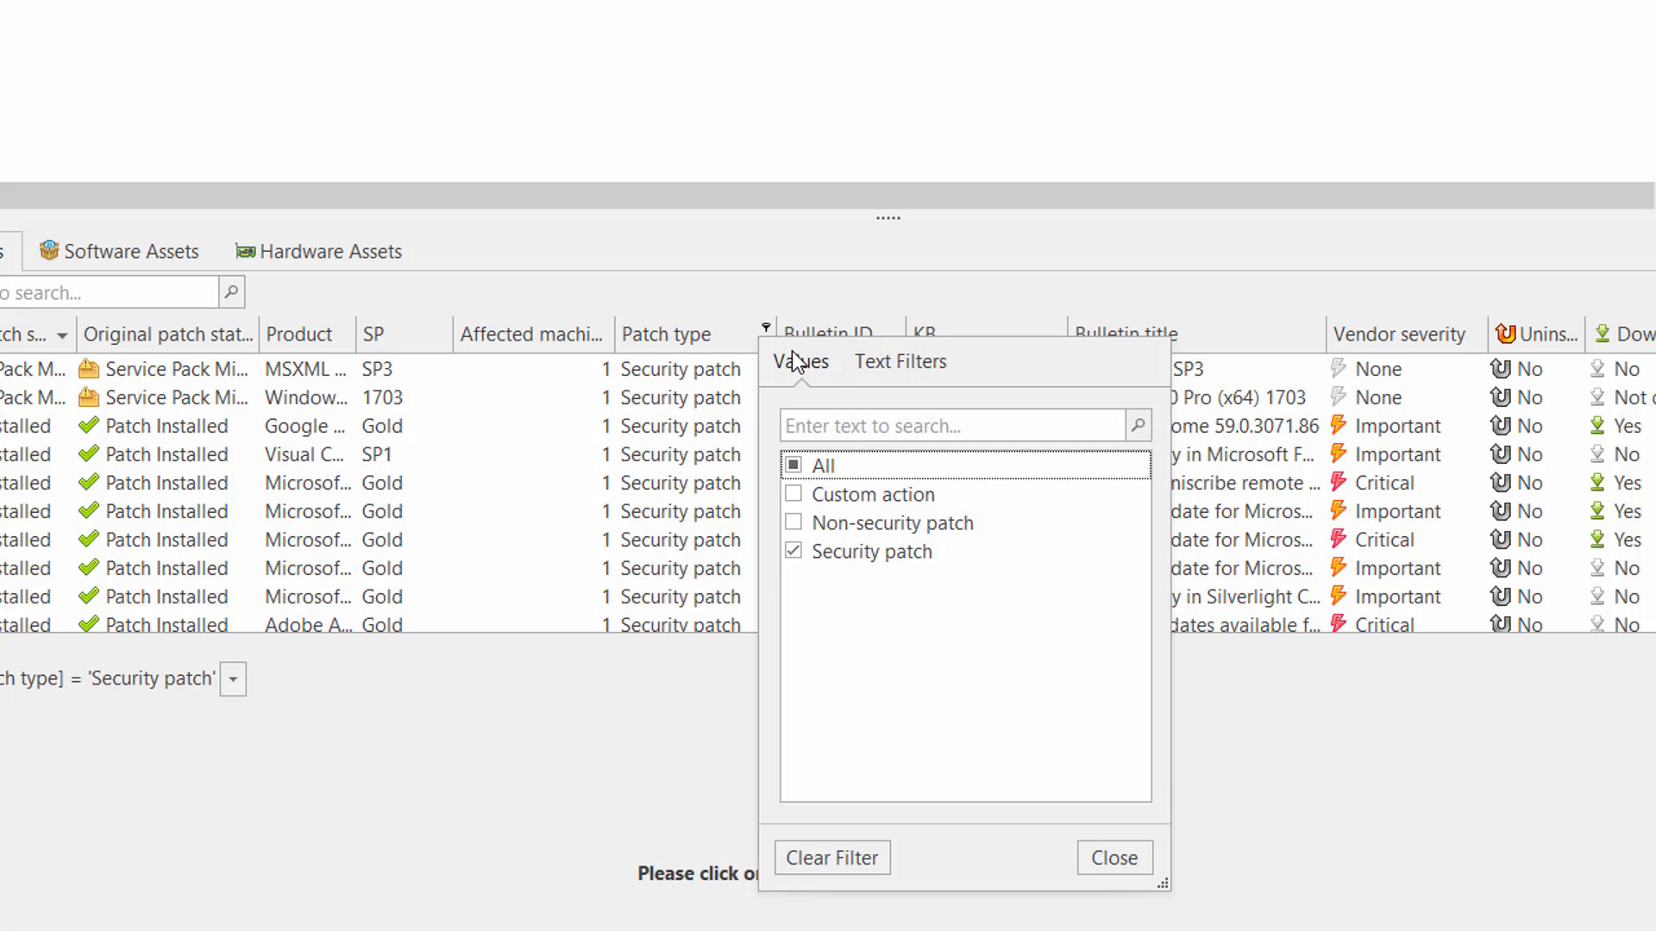
click(795, 521)
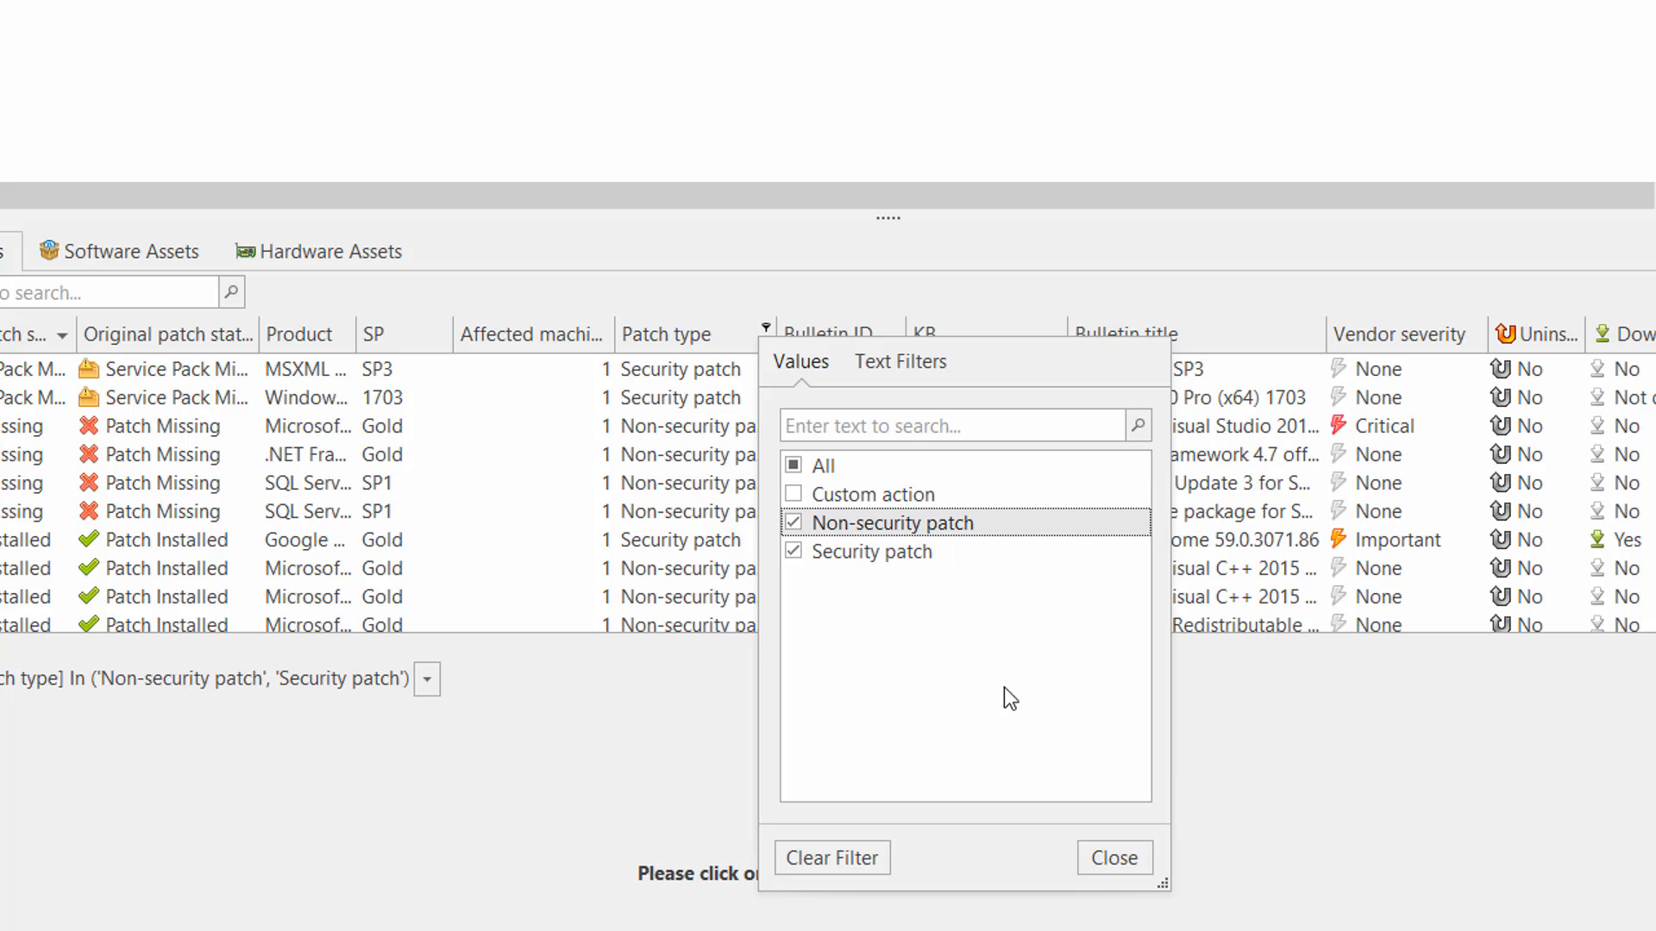
click(1120, 857)
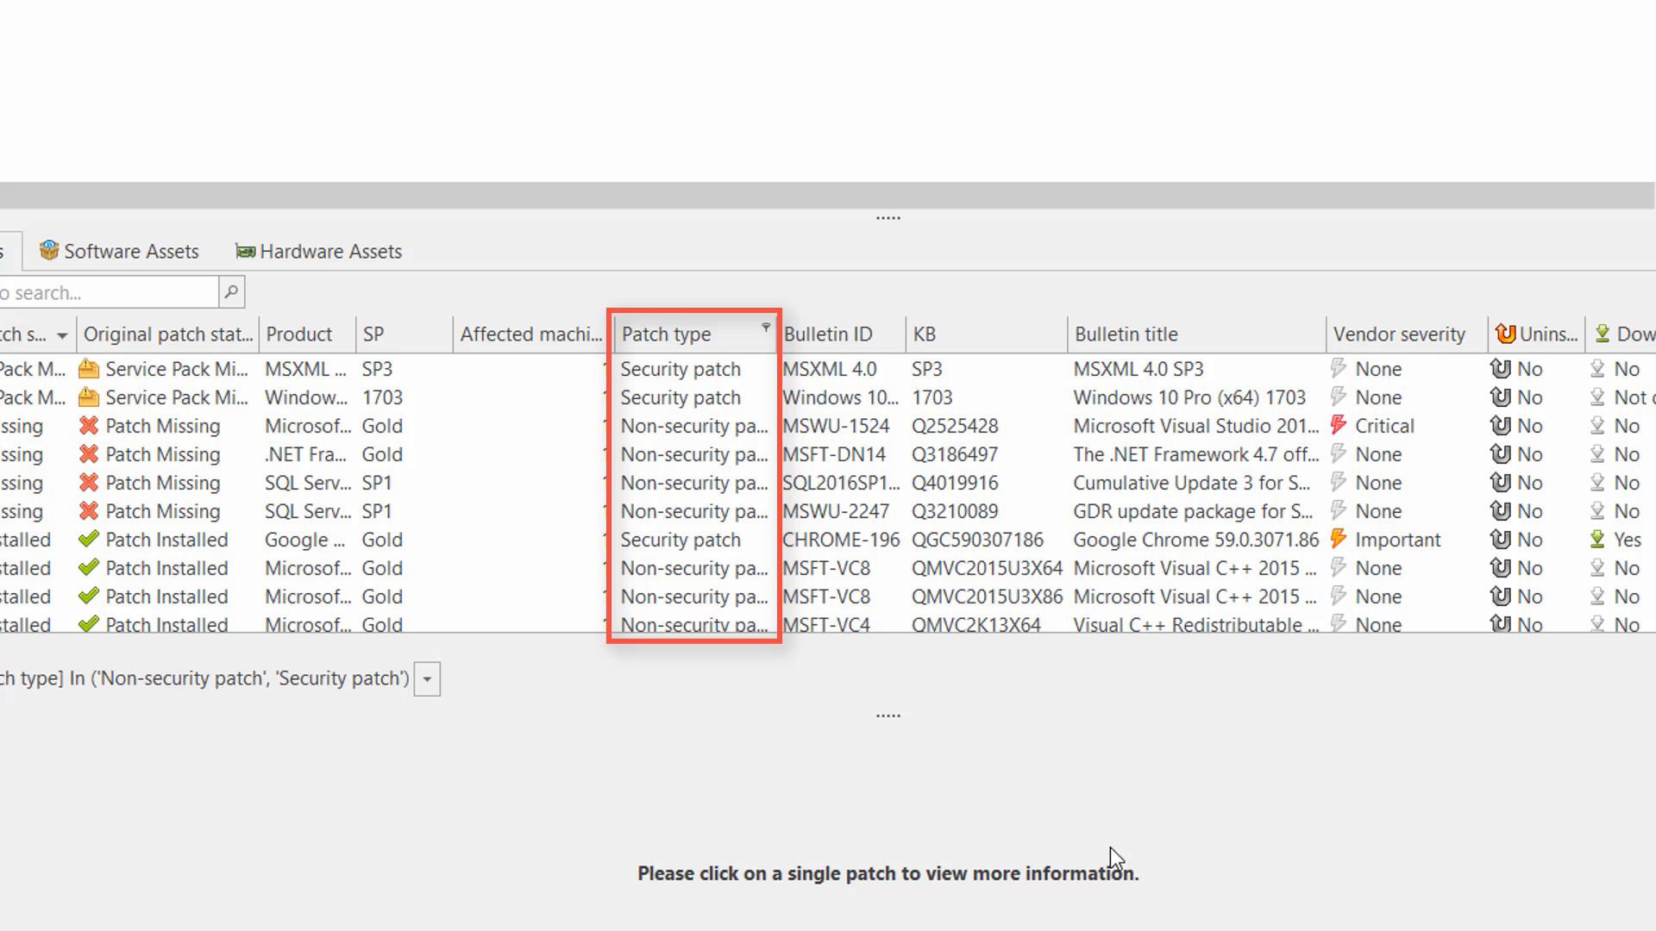
Filter the Bulletin ID column with a text condition beginning with 'sql'.
click(895, 331)
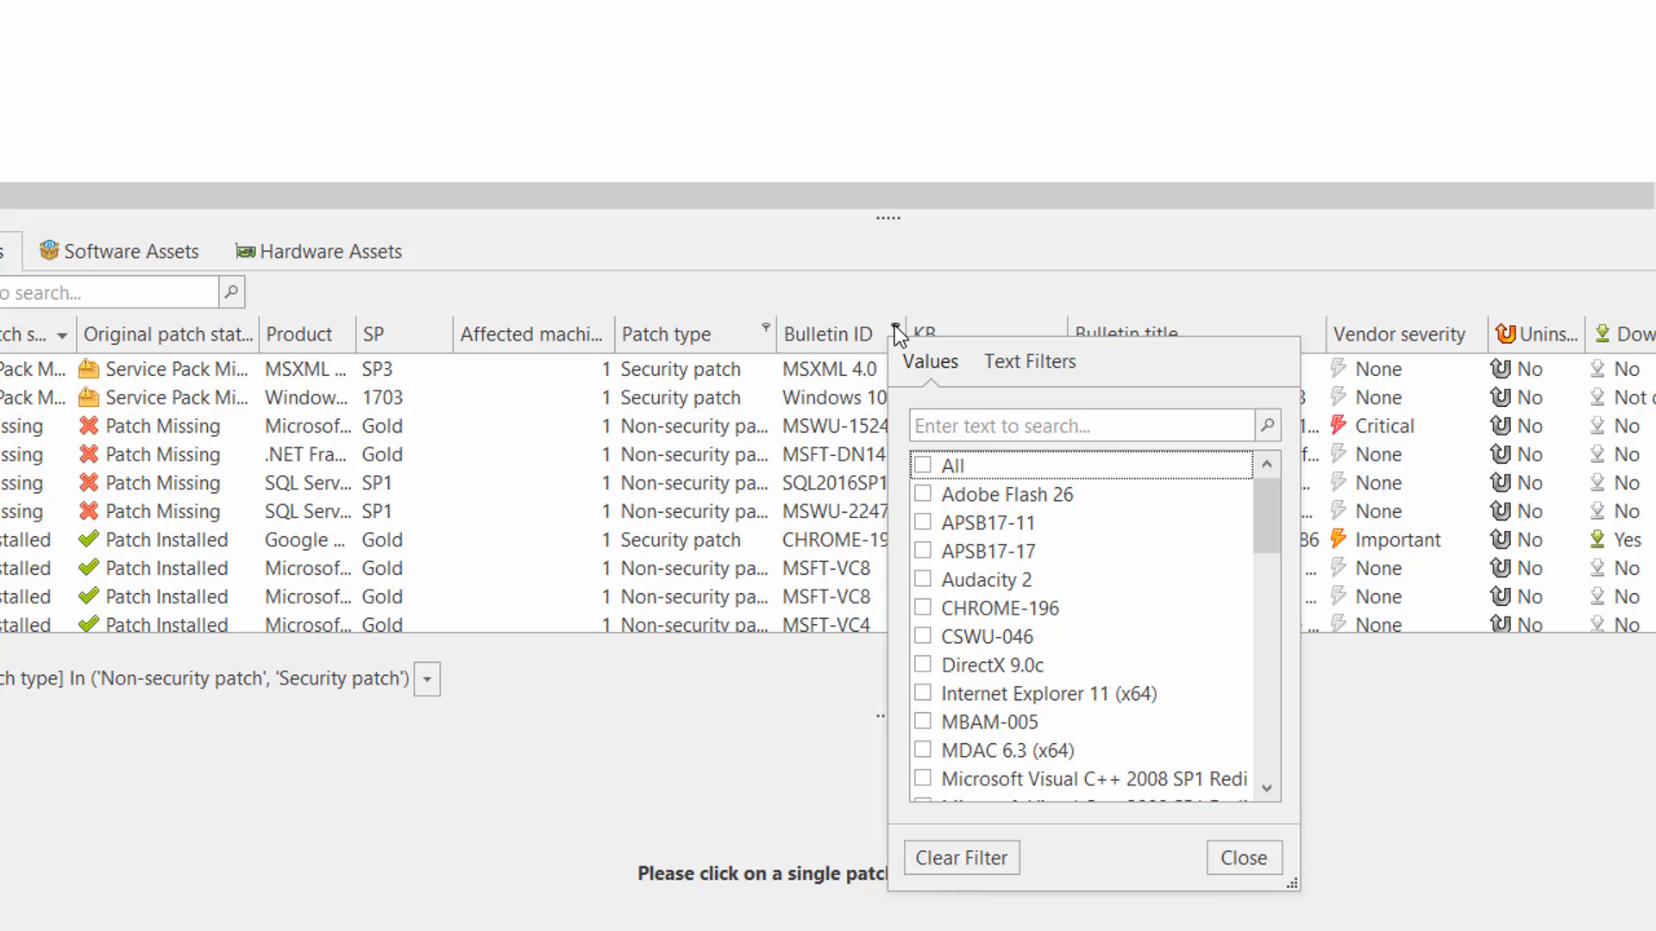
click(1028, 361)
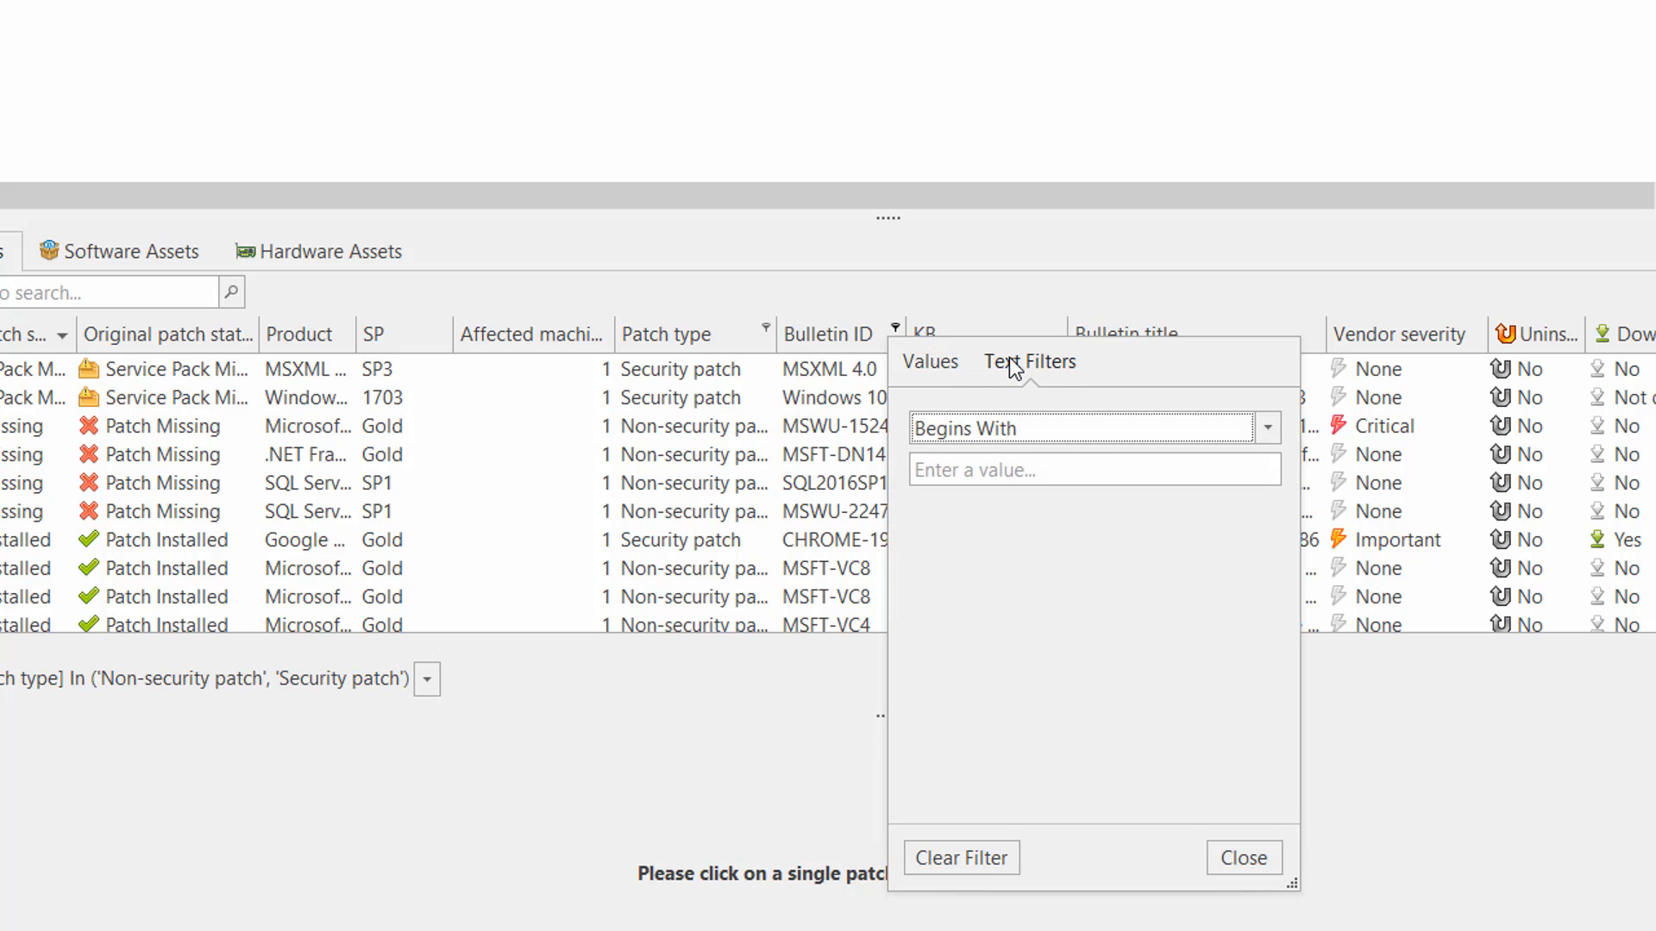
click(970, 471)
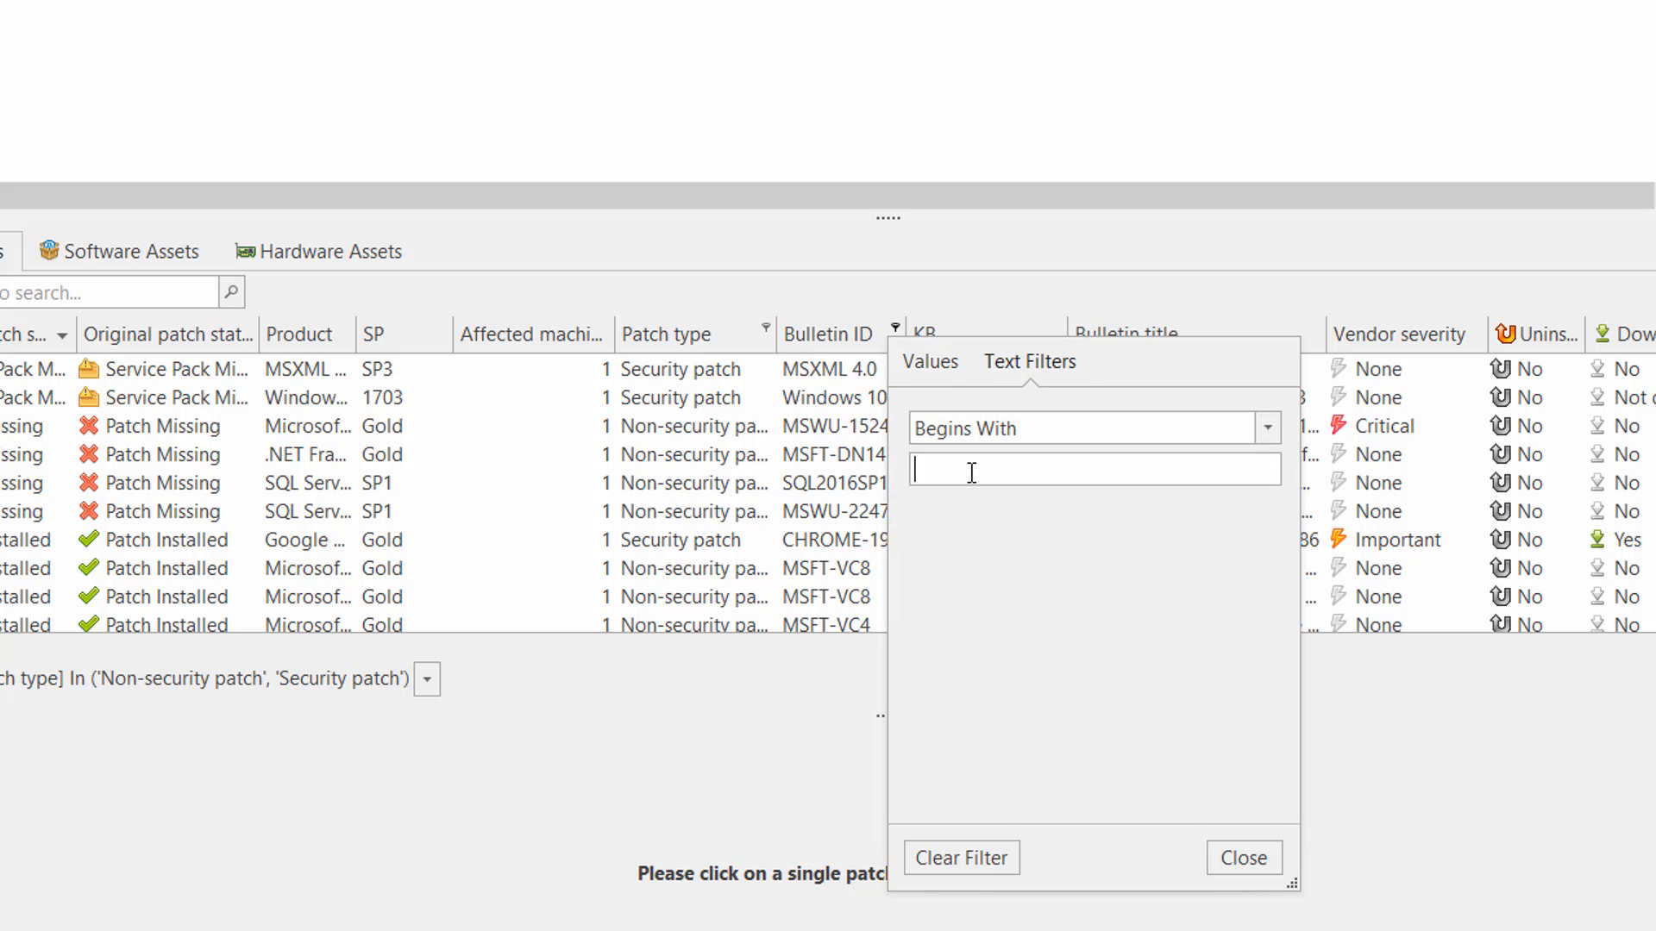
text(sql)
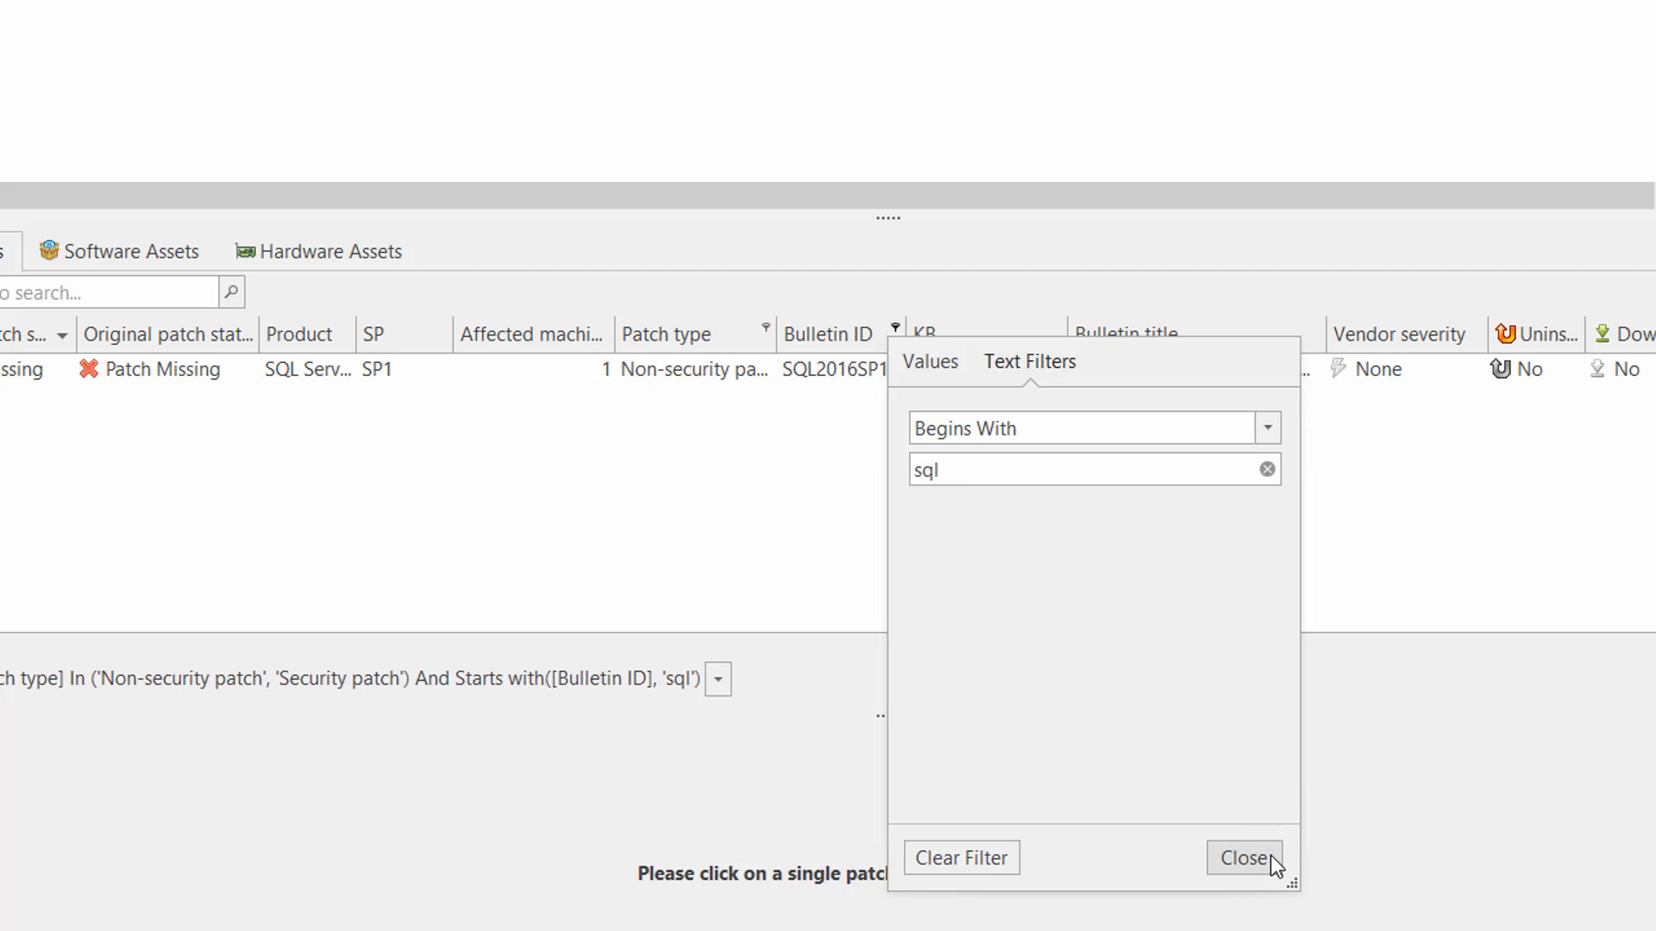
click(1243, 858)
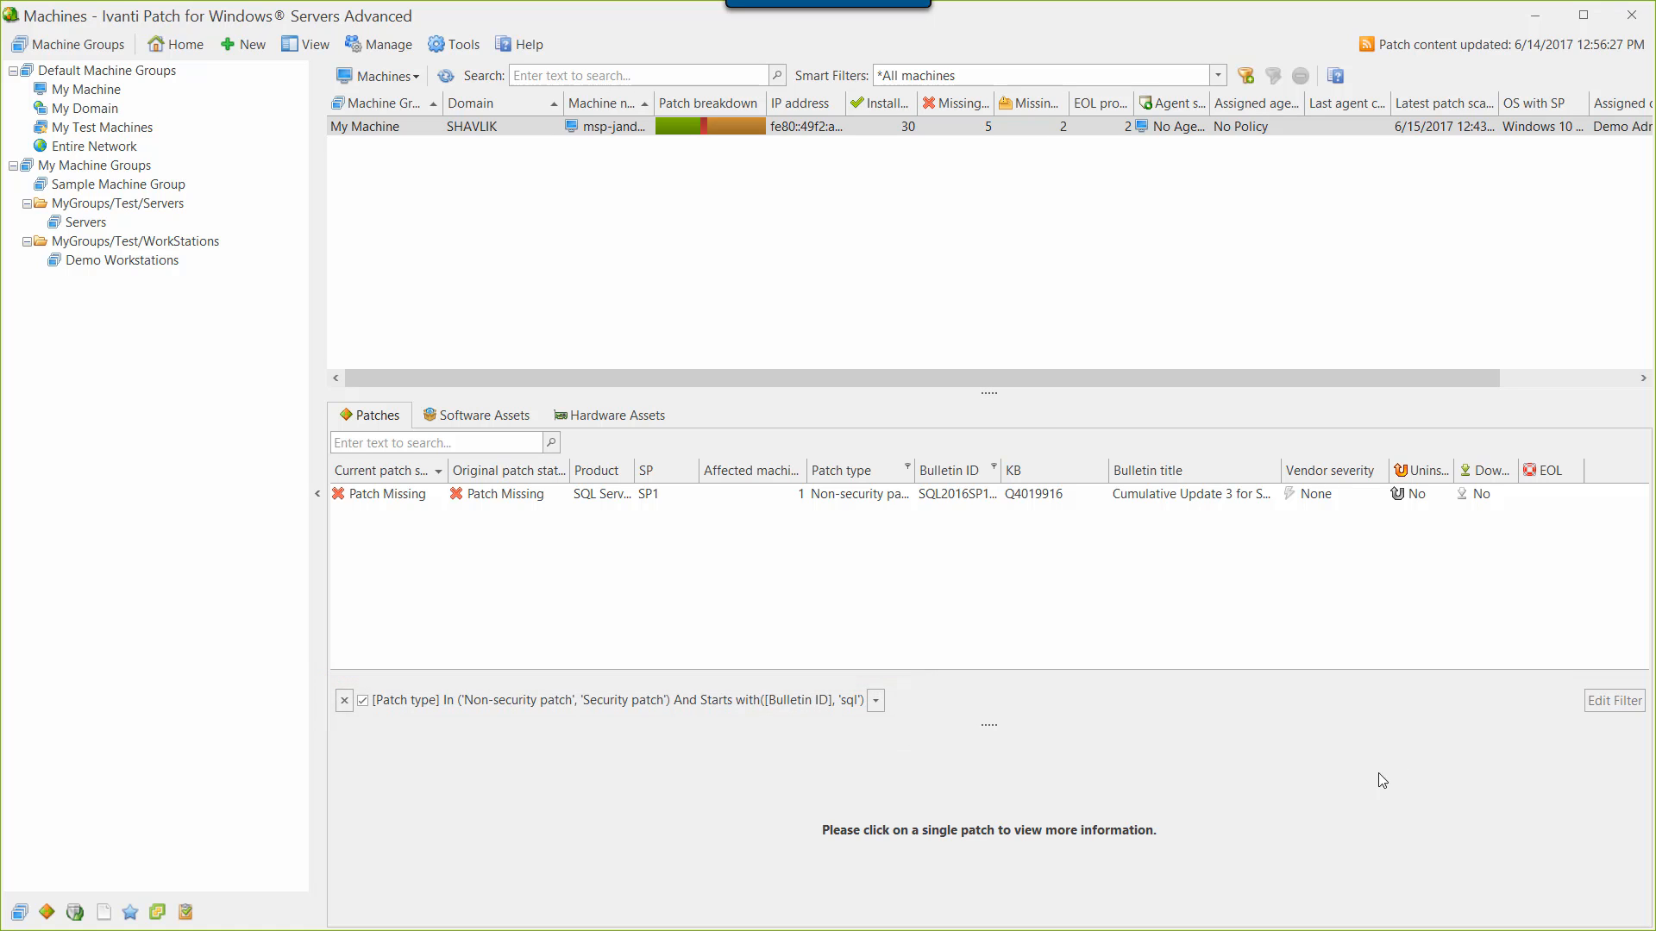
Review the combined filter in the editor, then clear all filters from the patch grid.
click(1600, 706)
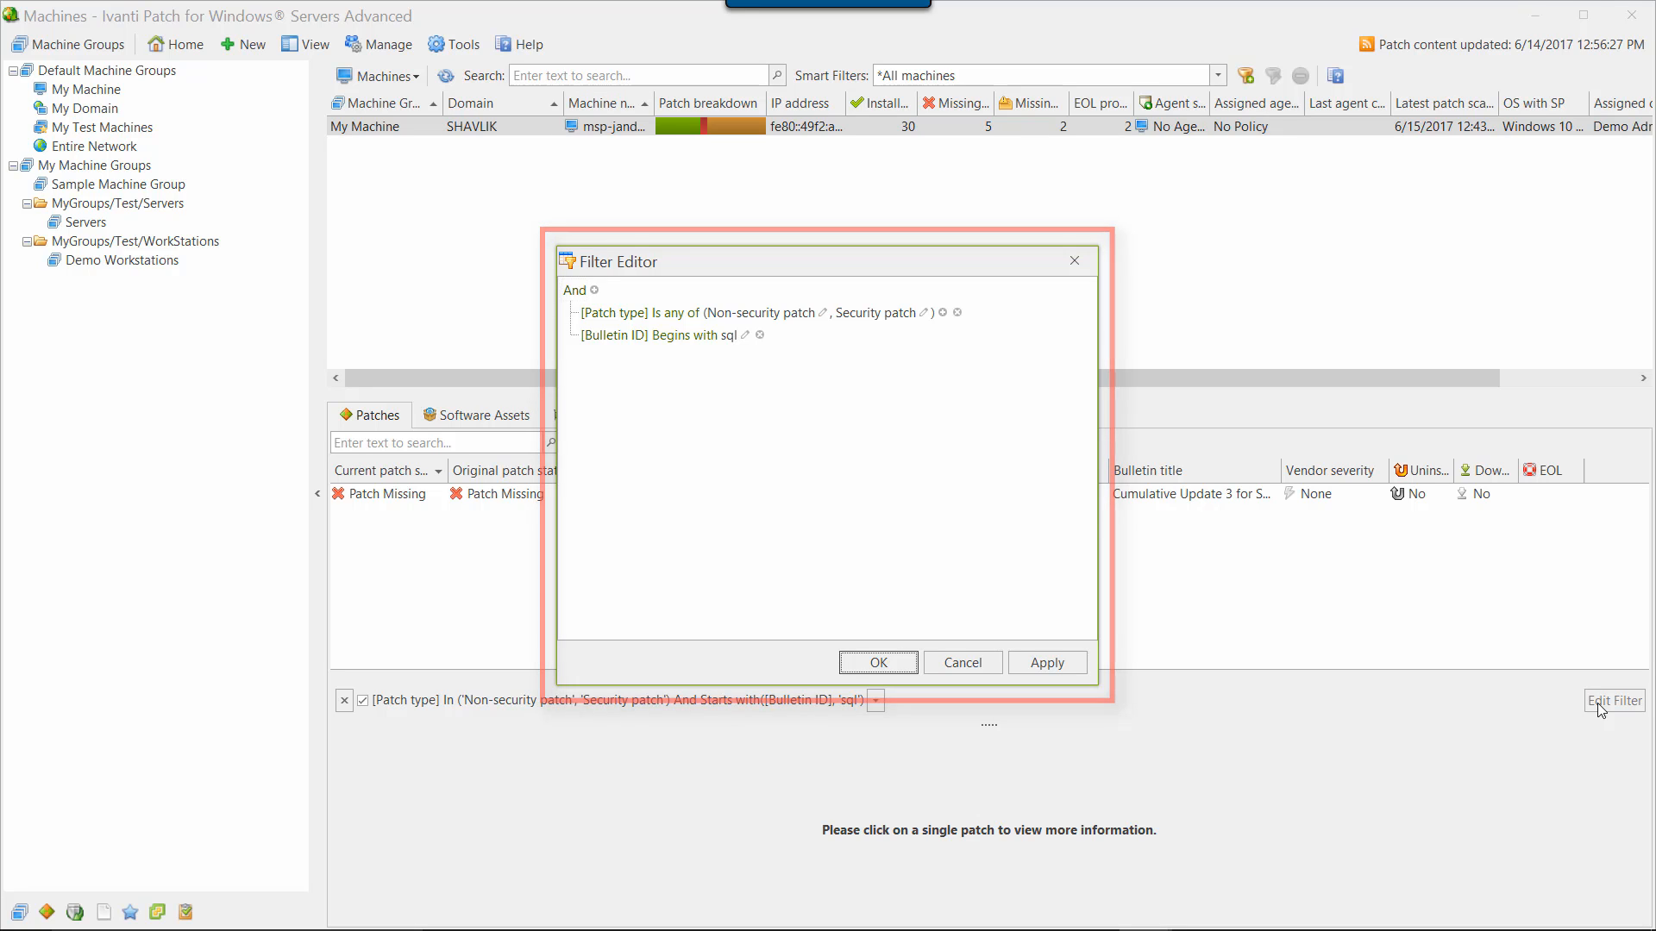
click(966, 664)
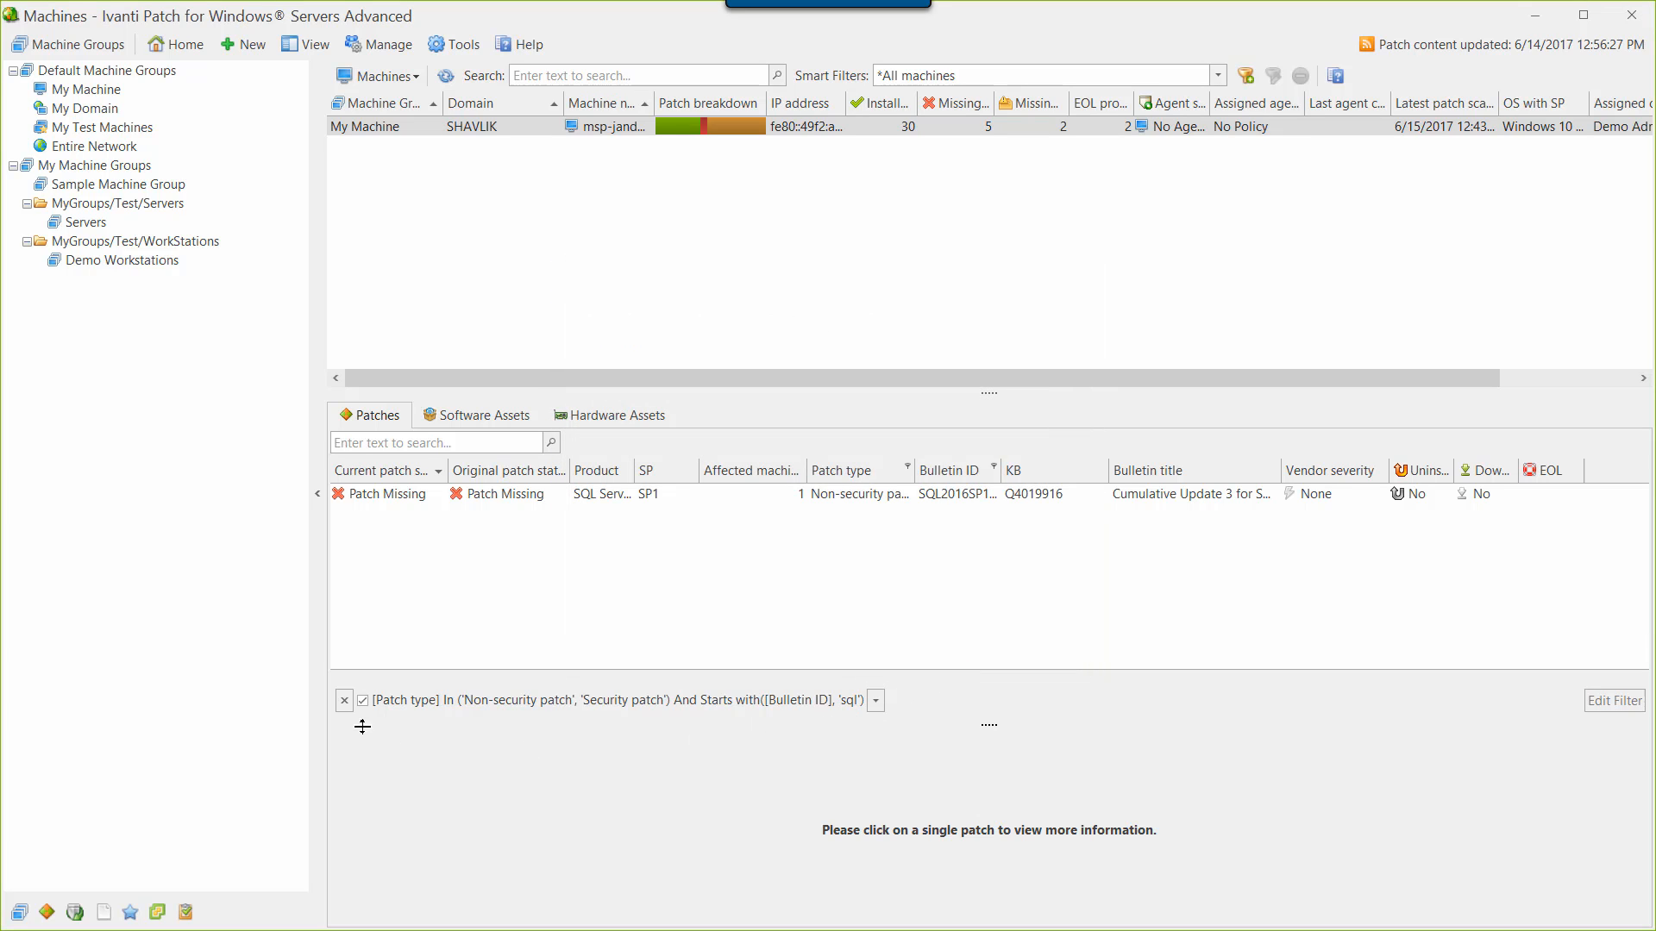
click(344, 701)
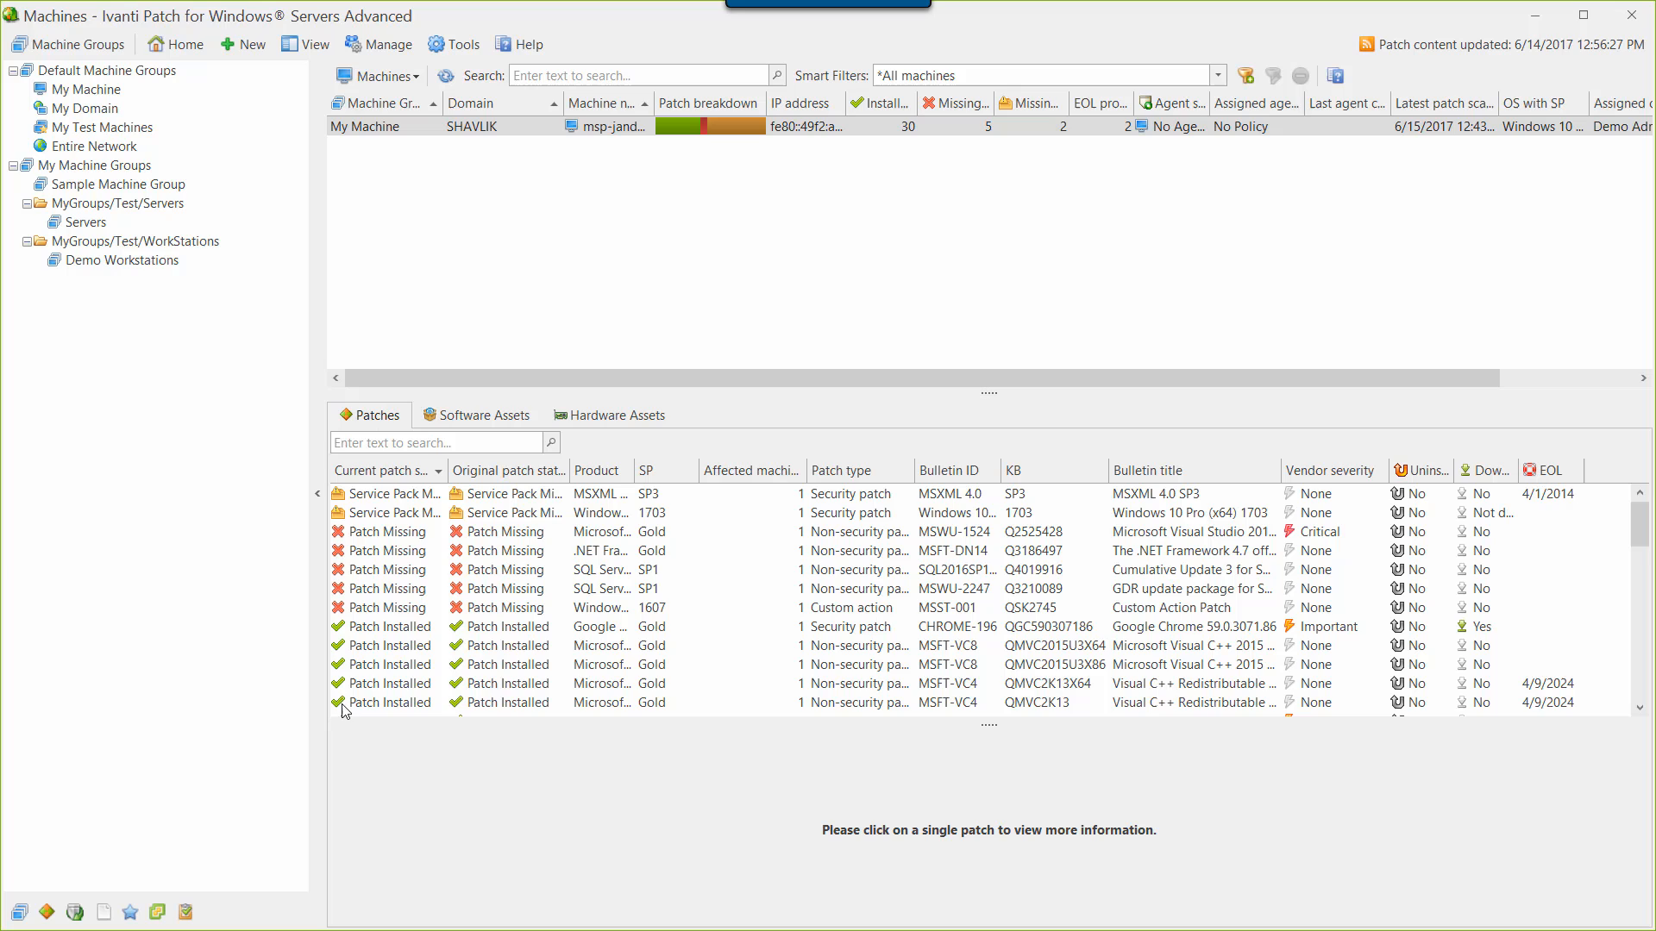
Search the patch list for 'adob' to show the four Adobe-related patches.
click(347, 444)
text(adbo)
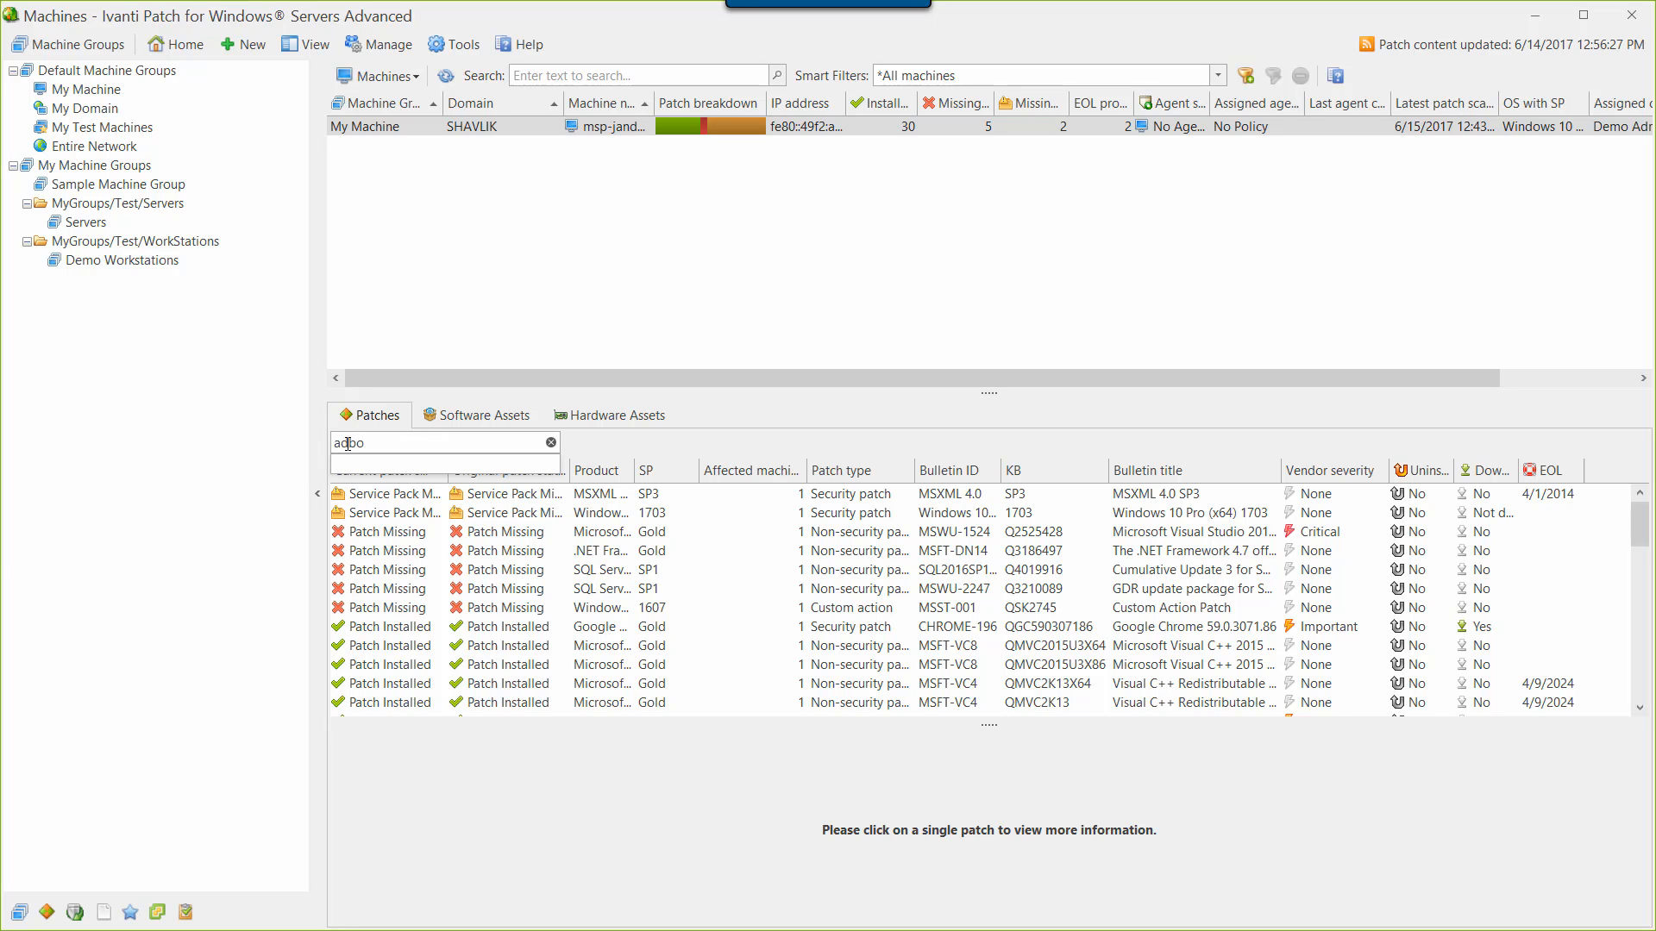
key(BackSpace)
key(BackSpace)
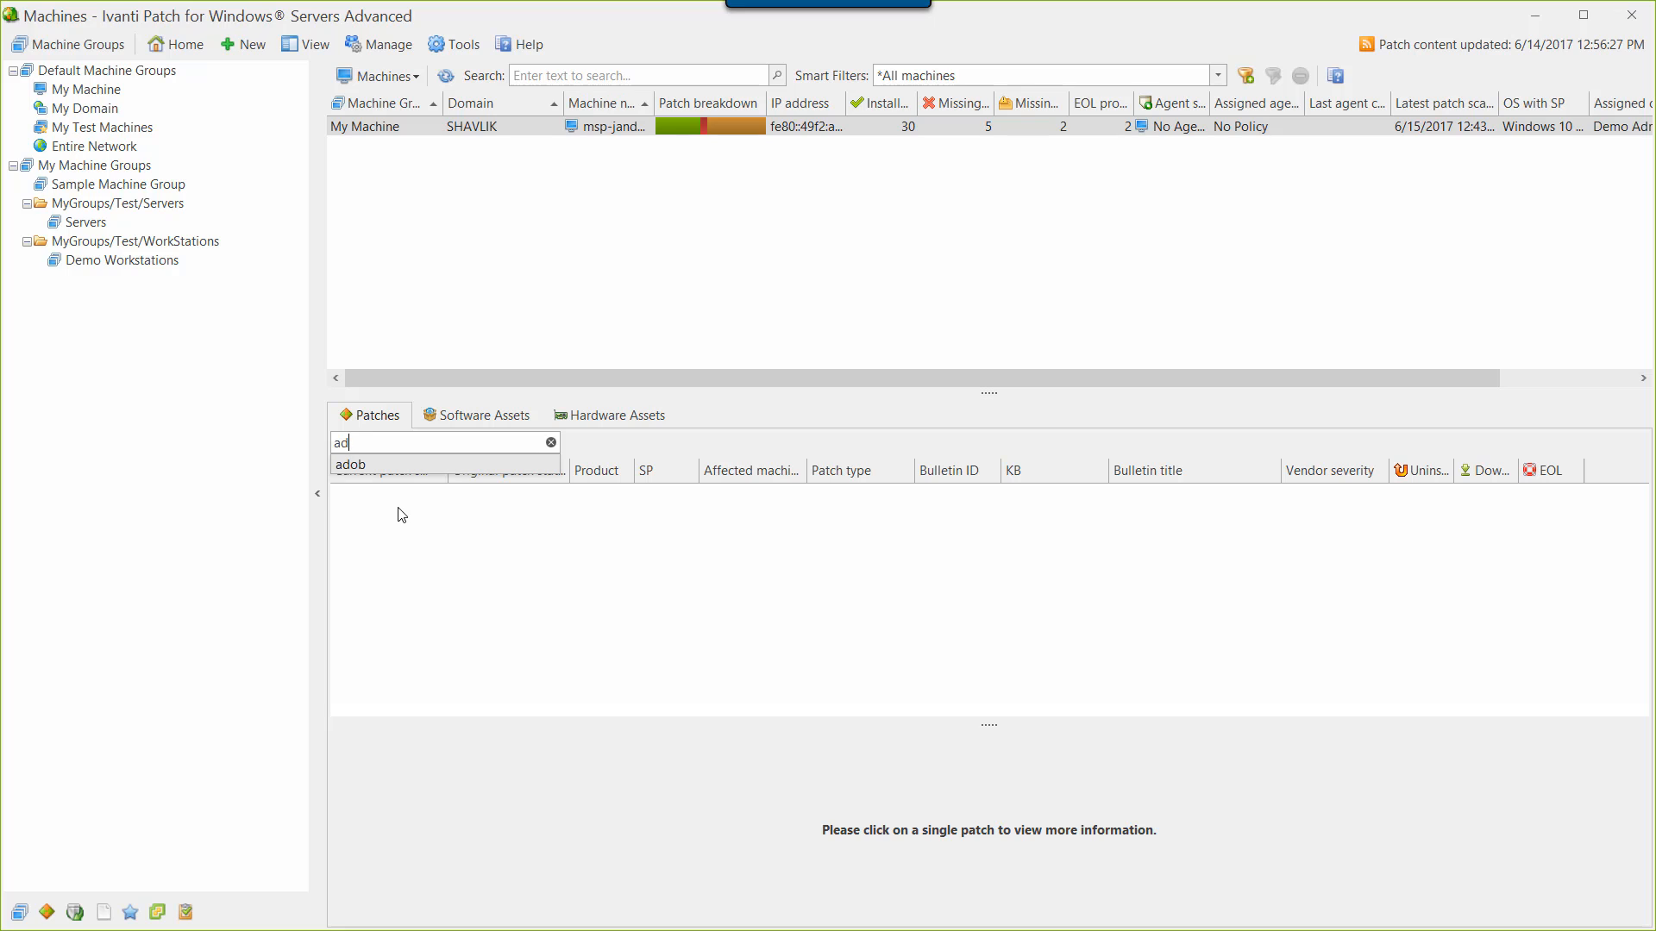
key(Down)
click(399, 444)
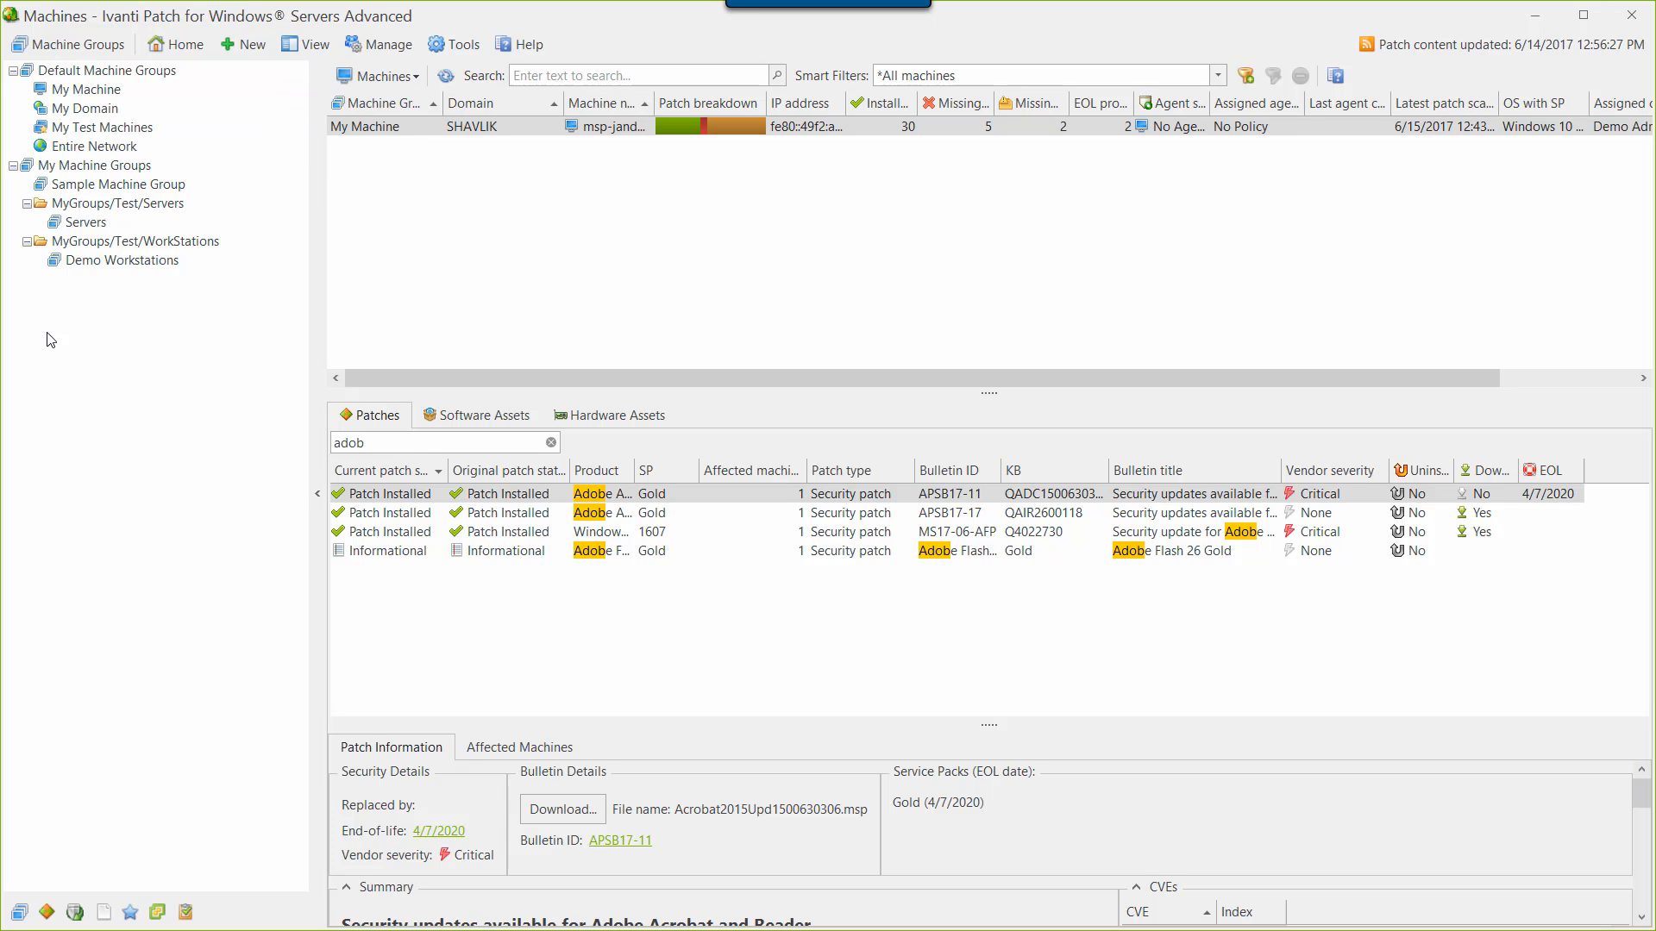
Search machine groups for 'win10' from the Demo Workstations group options.
right_click(78, 260)
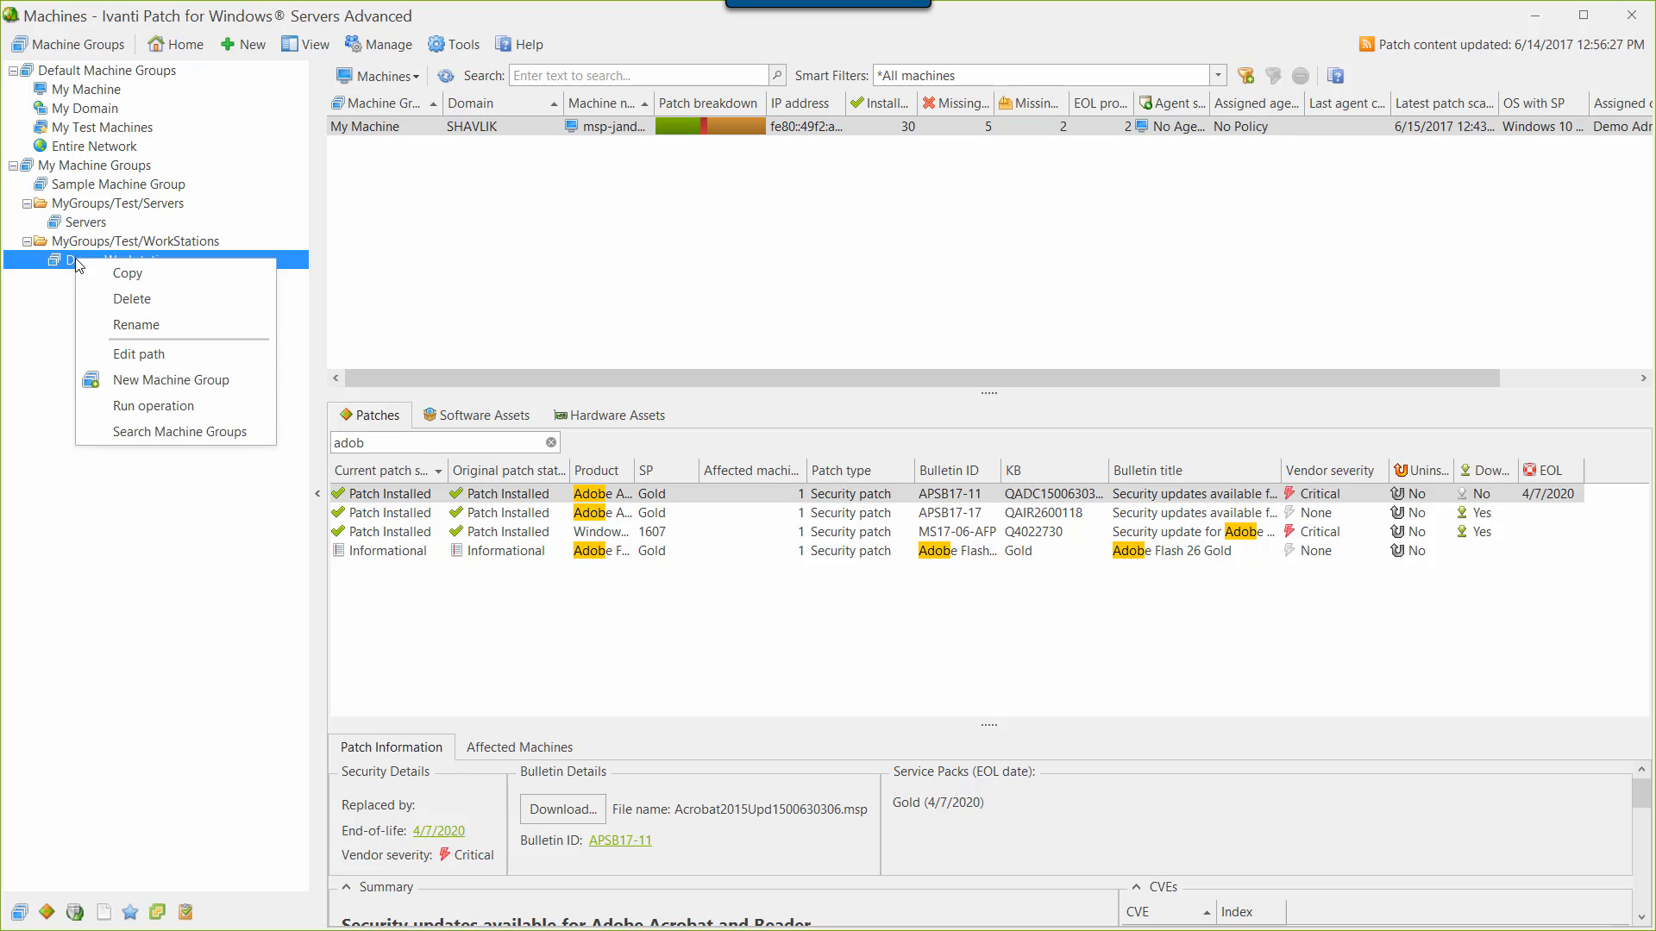
click(178, 430)
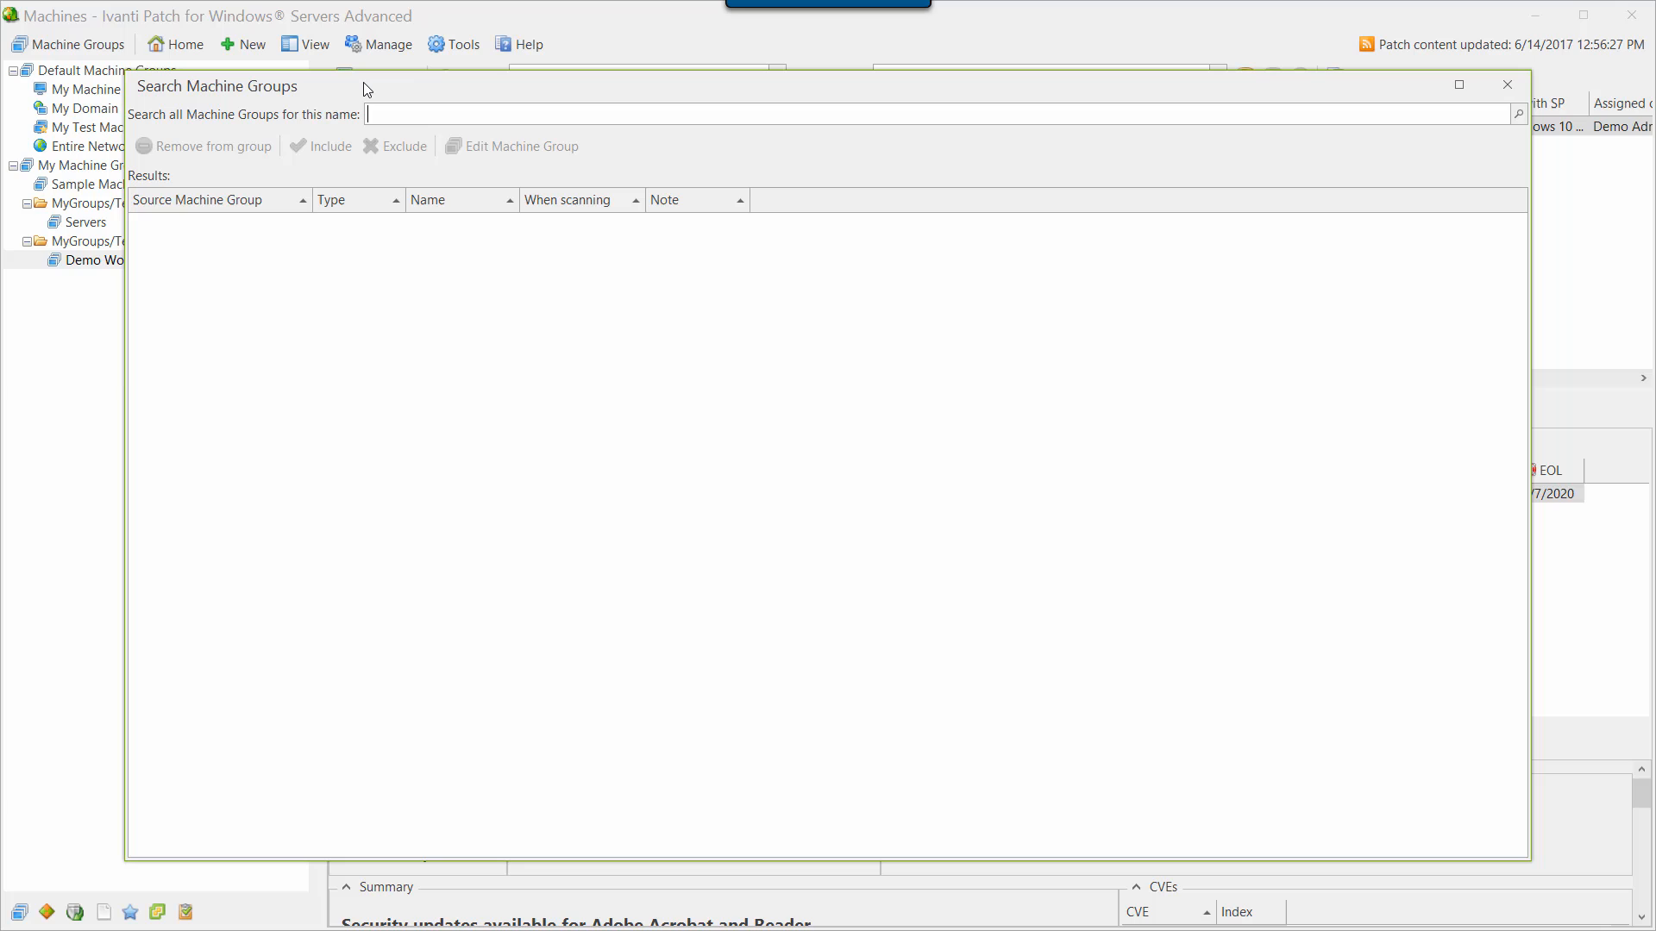
text(win10)
key(Return)
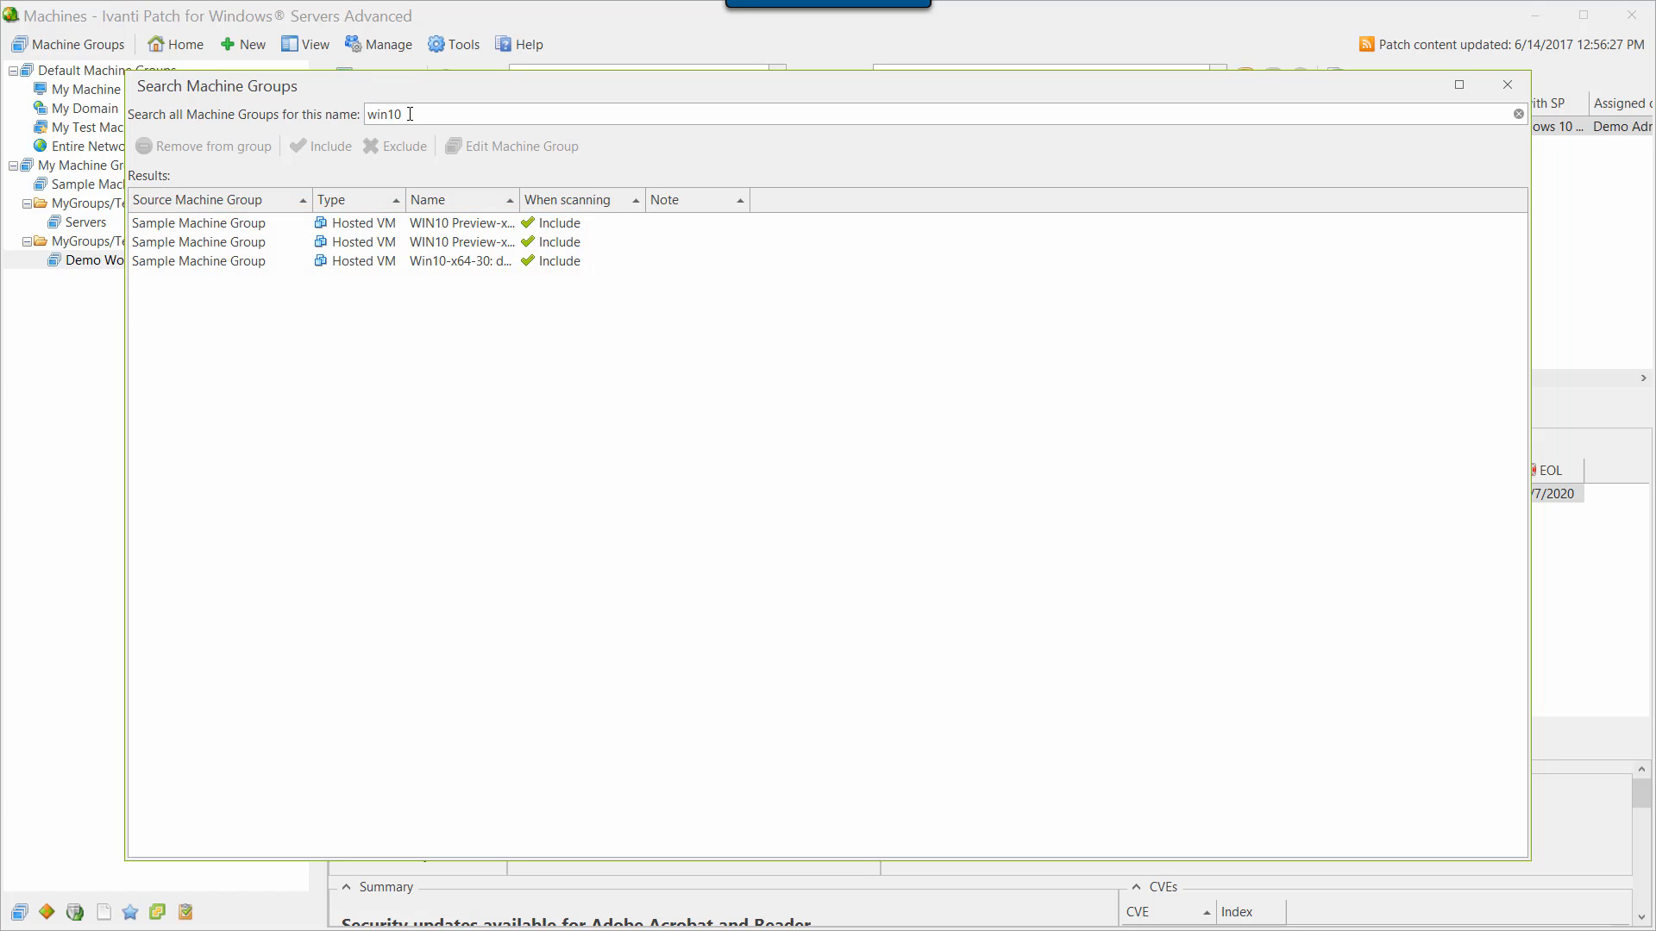
Search machine groups for 'machinea', then close the Search Machine Groups dialog.
drag(410, 114, 355, 116)
text(machine)
text(a)
key(Return)
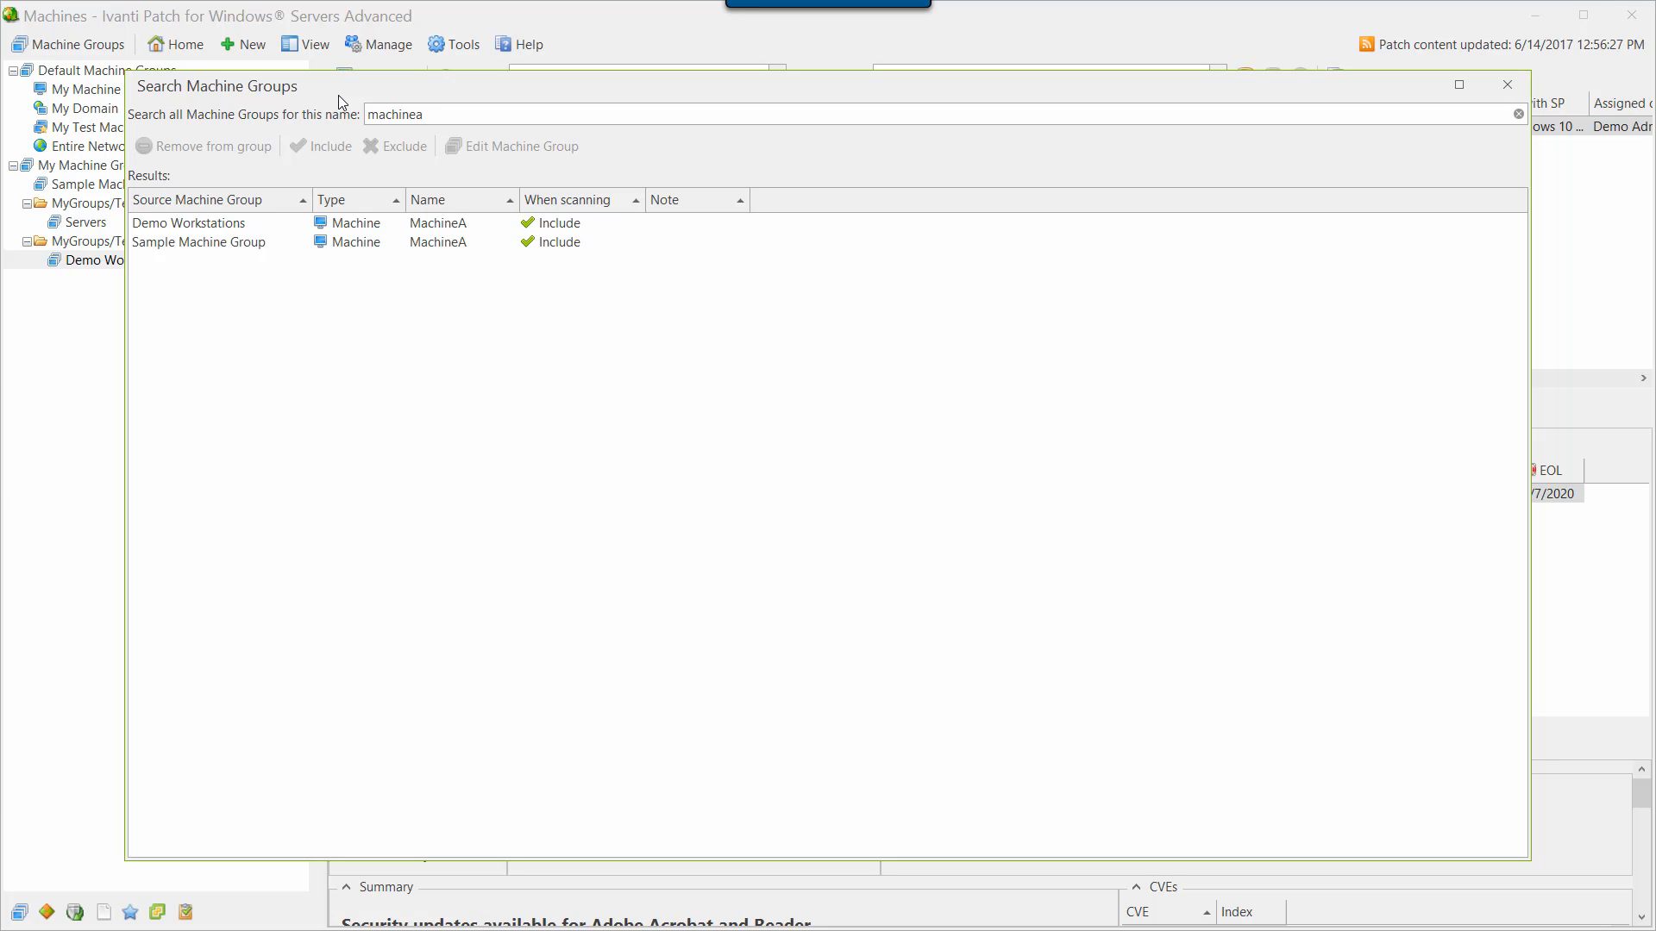
click(1507, 91)
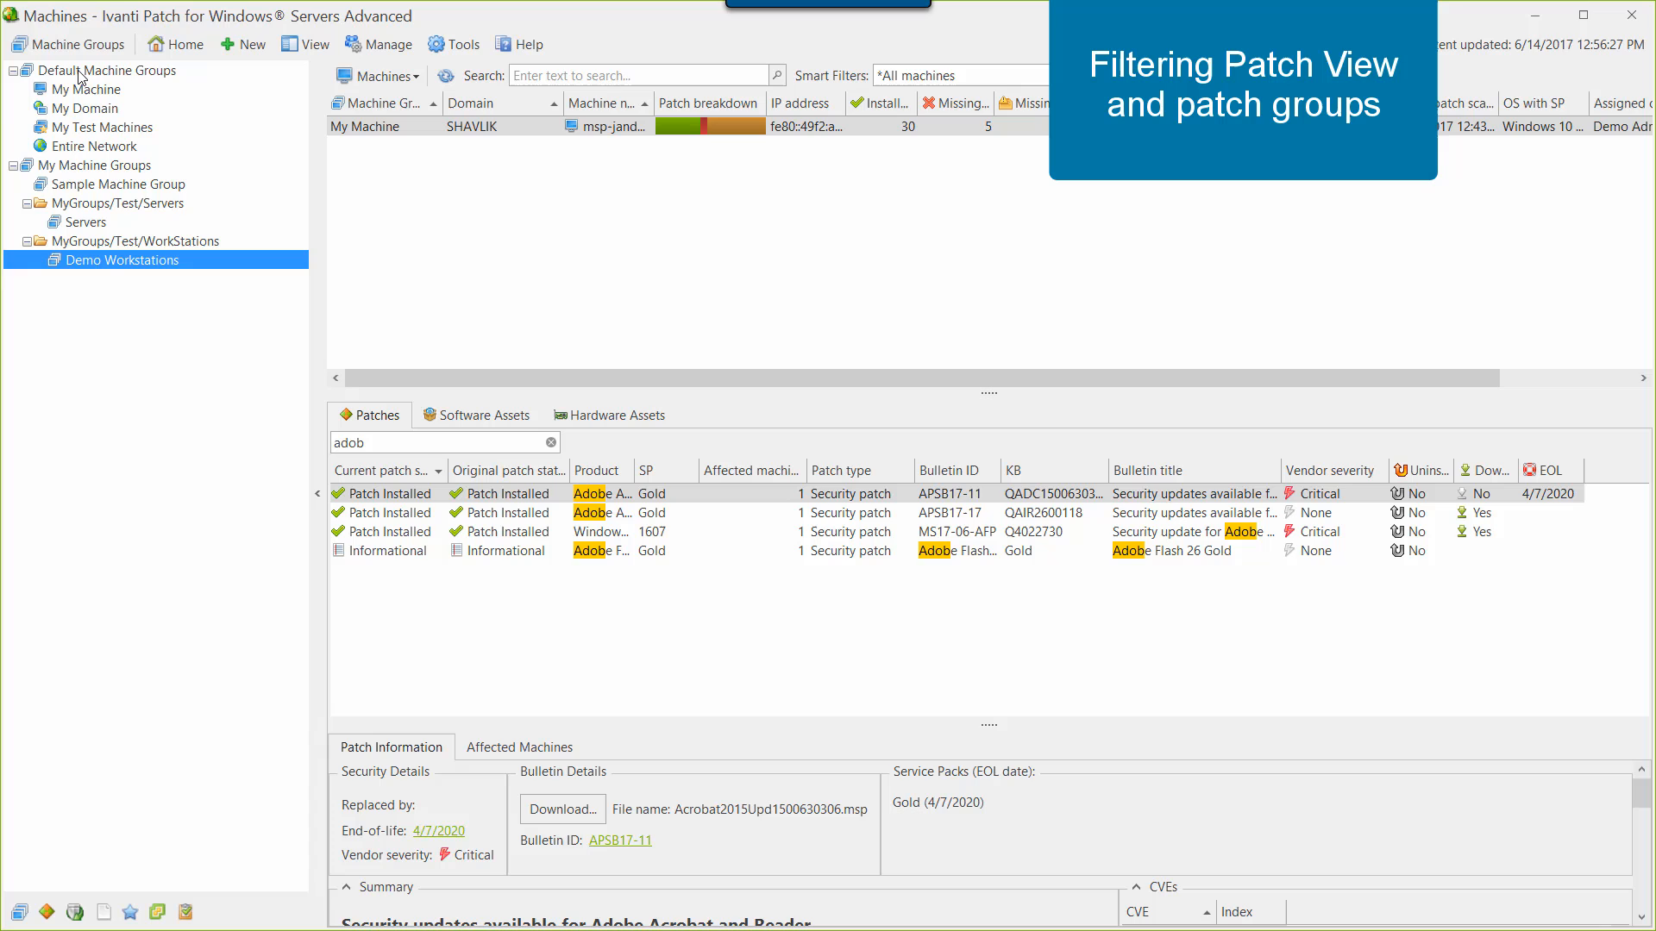
Switch the side pane to Patch Templates and Groups and open Sample Patch Group.
click(62, 51)
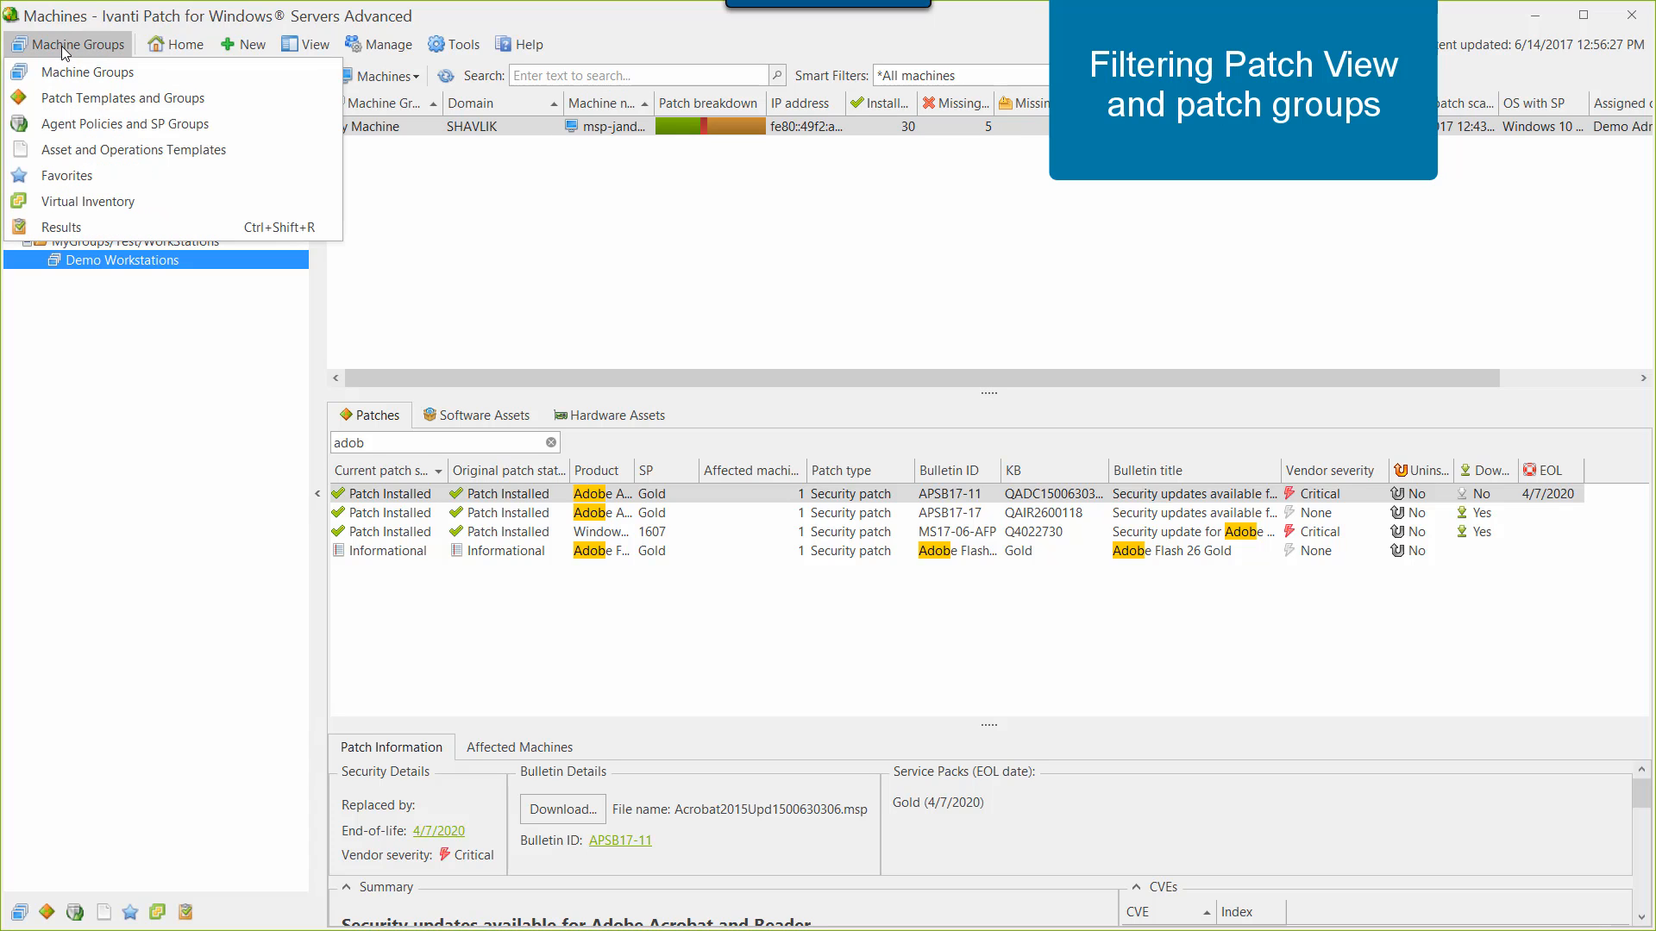
click(62, 98)
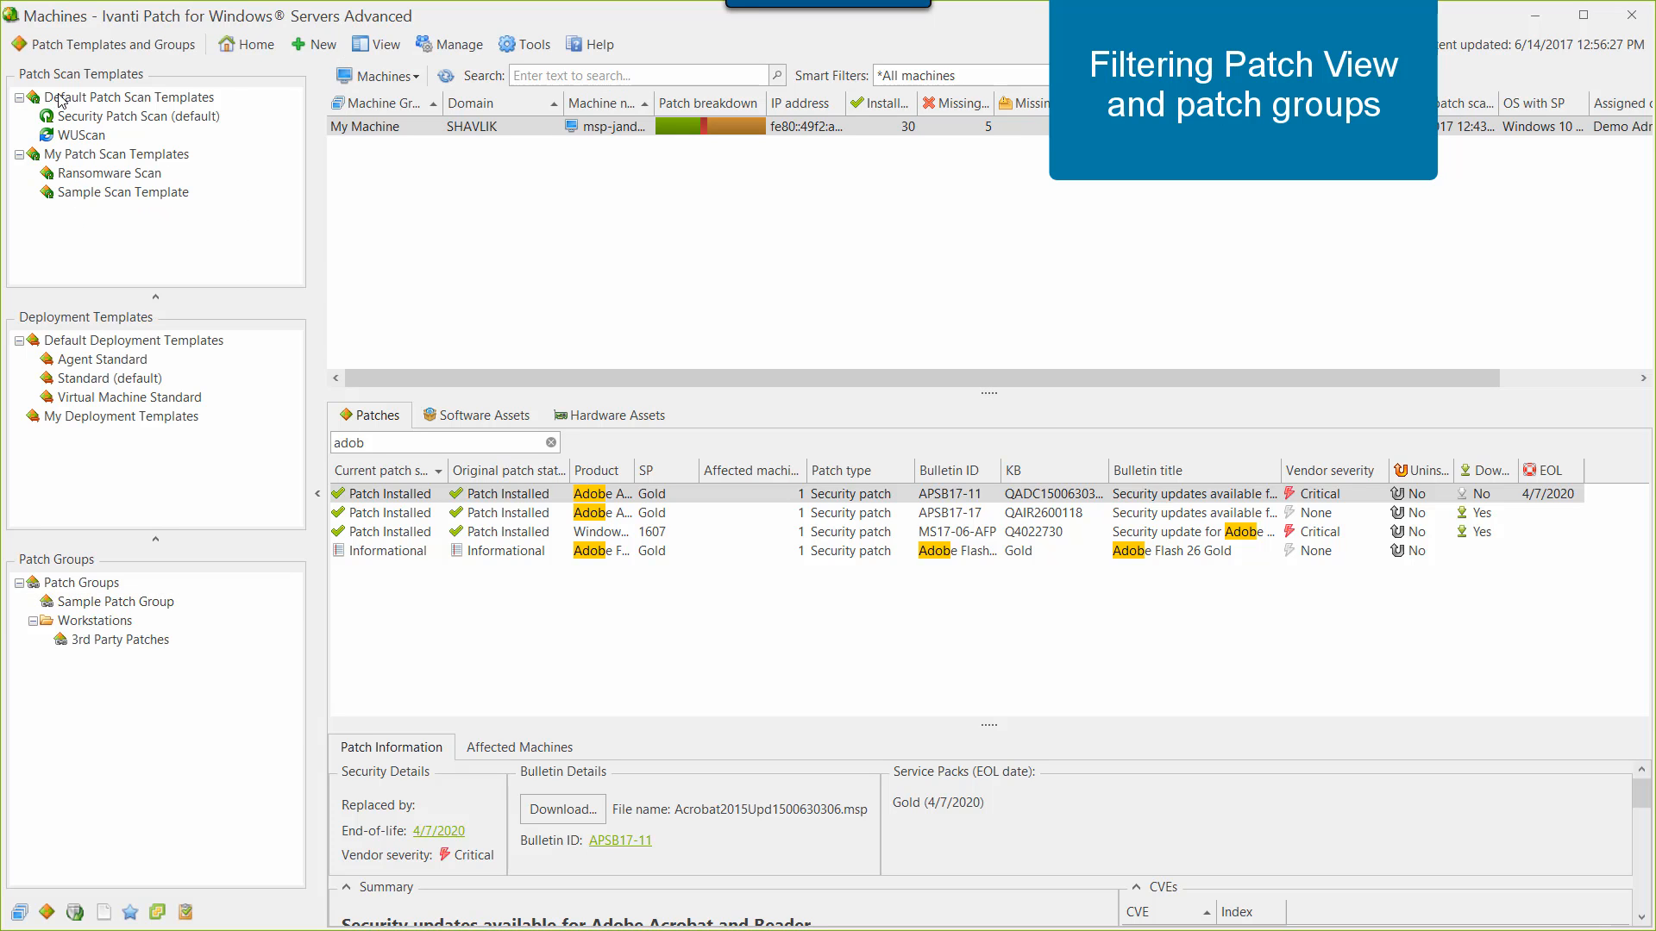
double_click(116, 601)
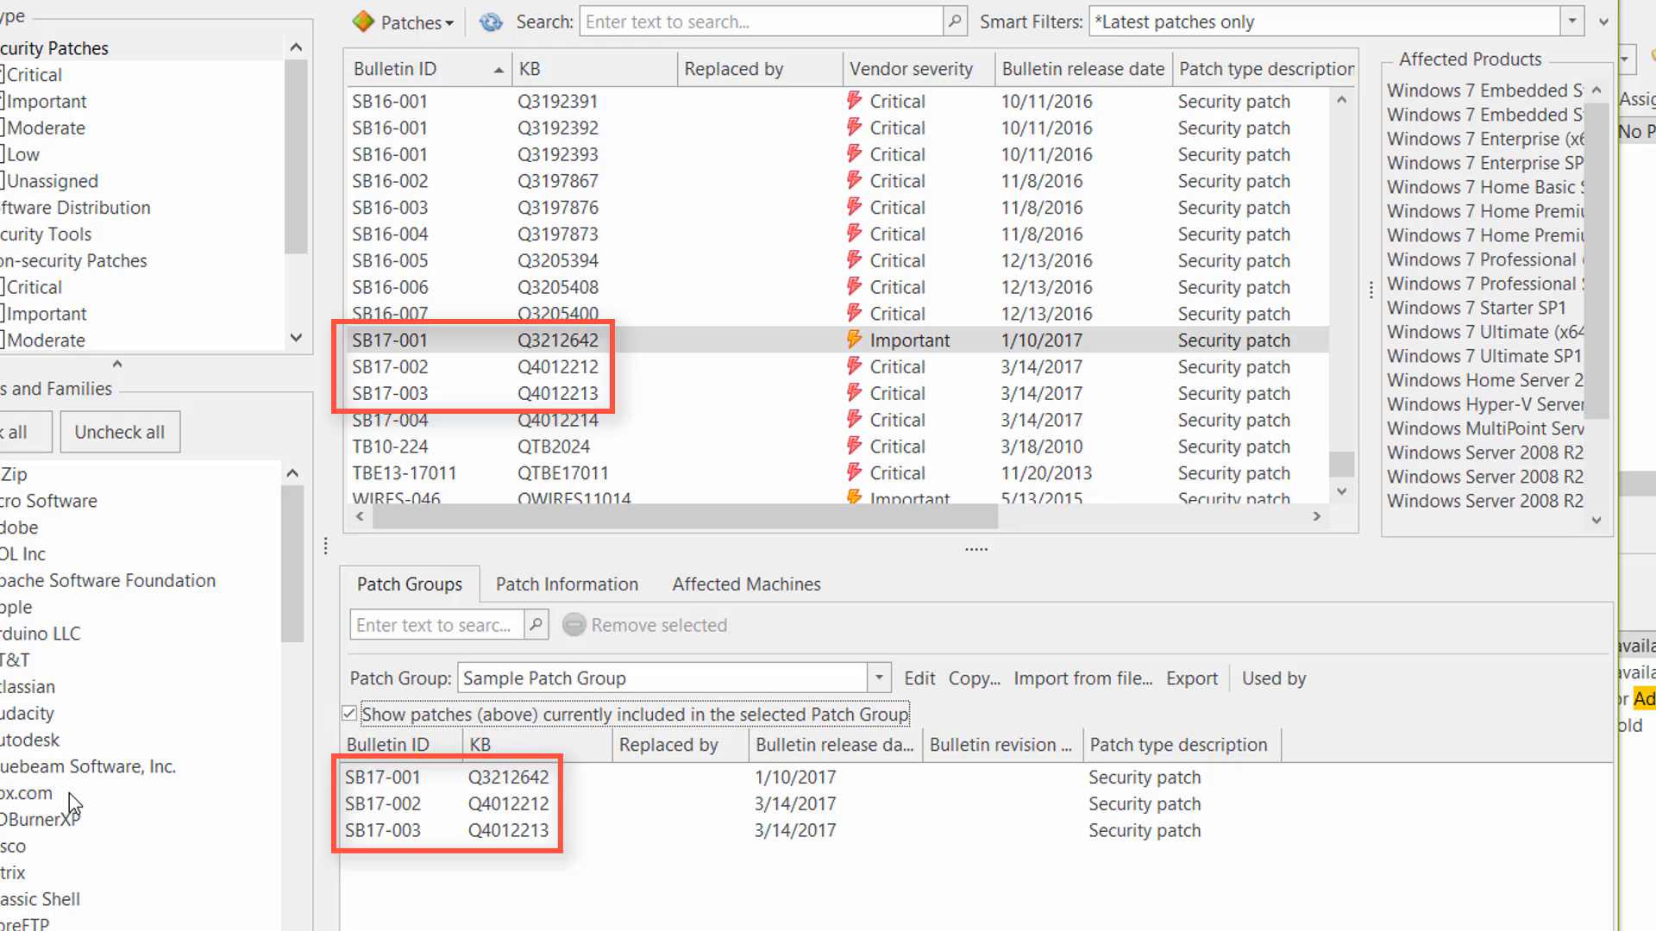
click(348, 714)
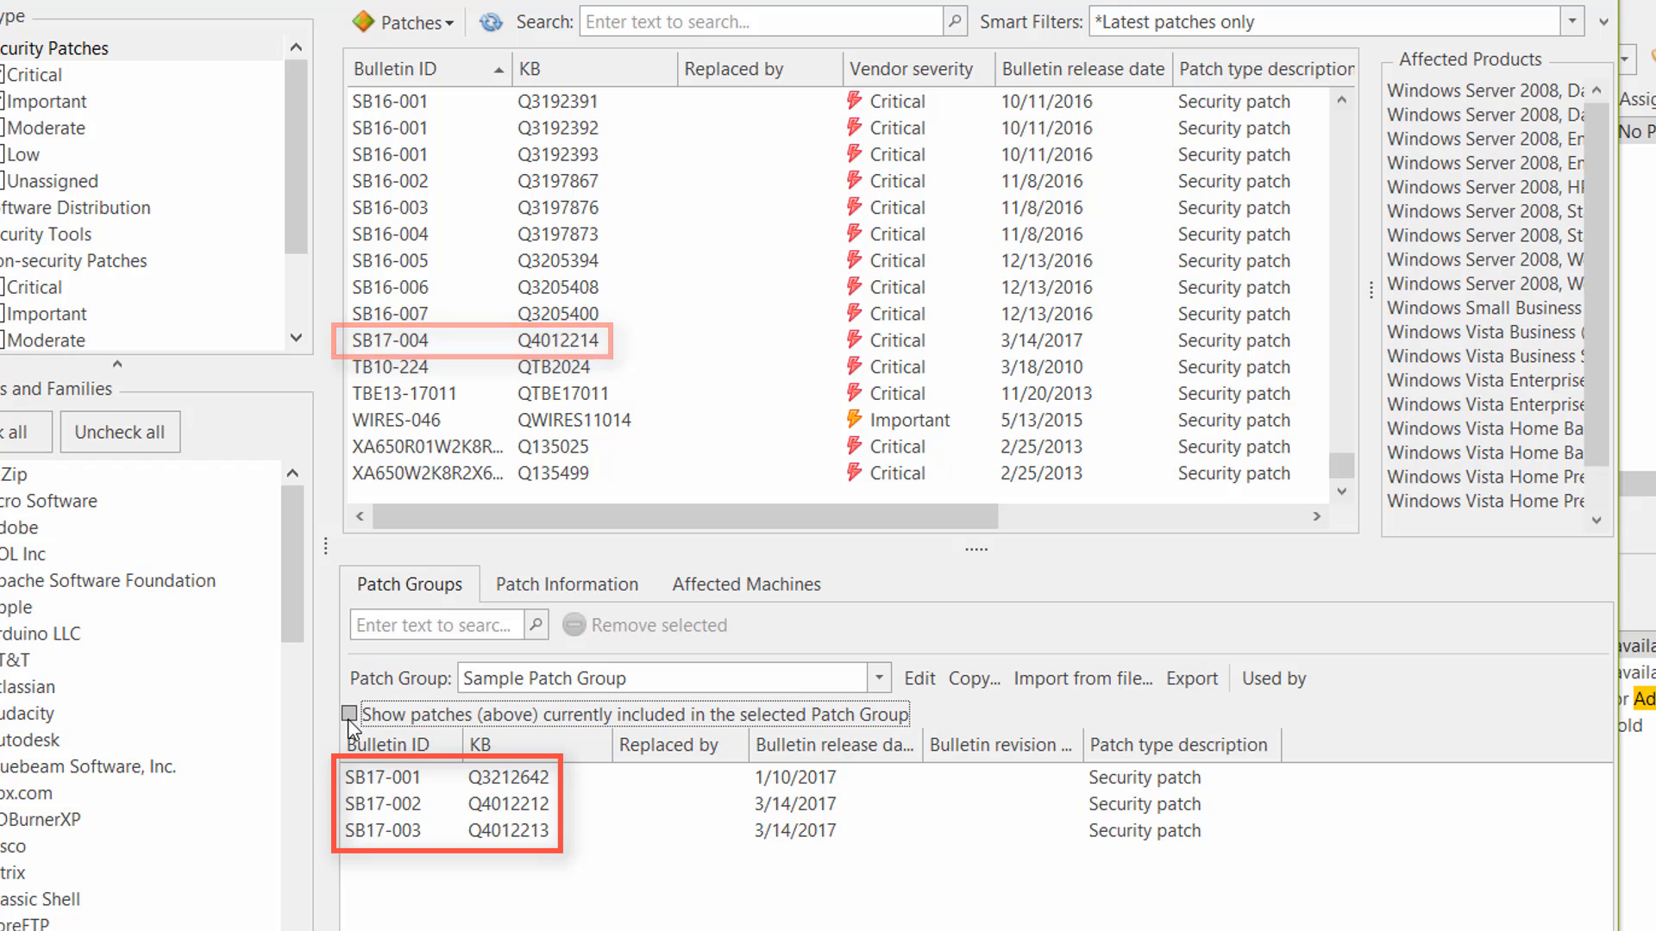
click(349, 715)
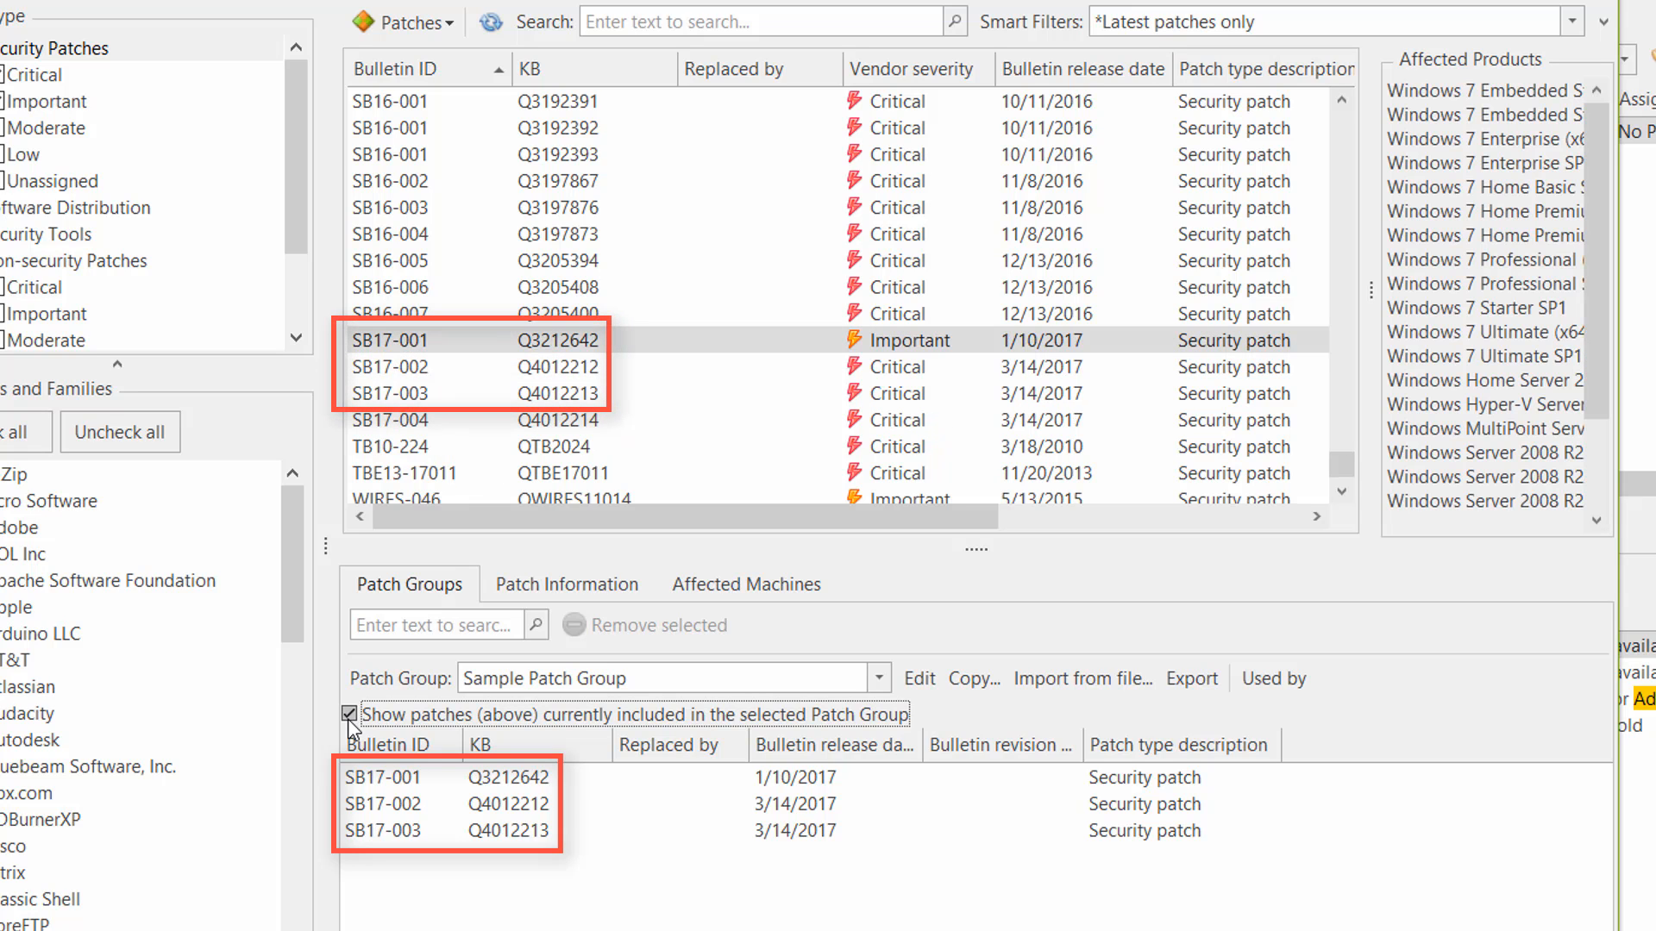